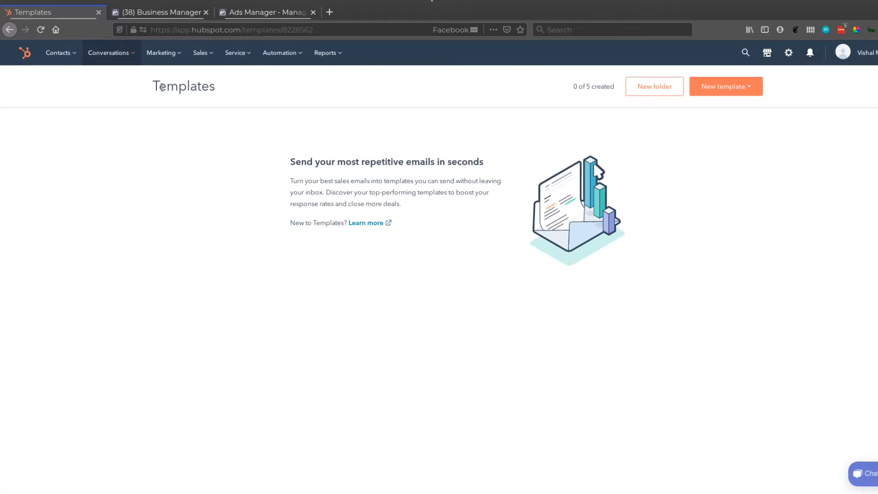
# Open Ads in the Marketing area and connect the fourth listed Facebook ad account with auto tracking on
pyautogui.moveTo(161, 58)
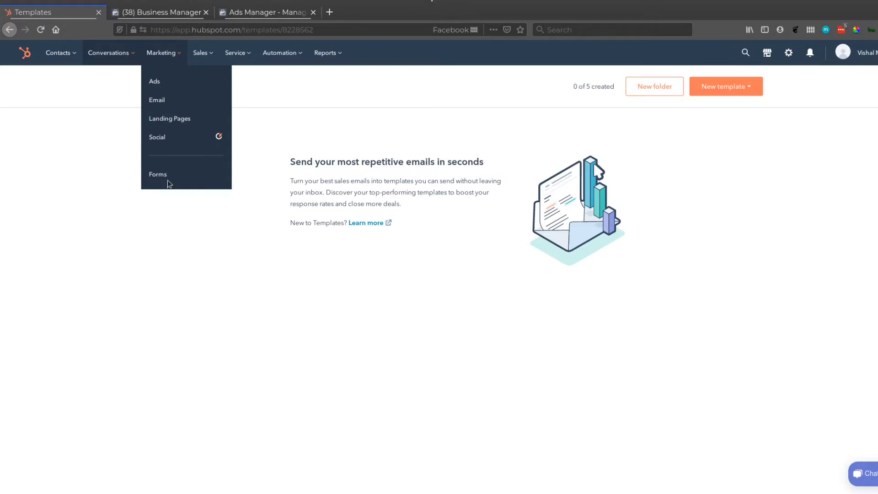
pyautogui.click(175, 87)
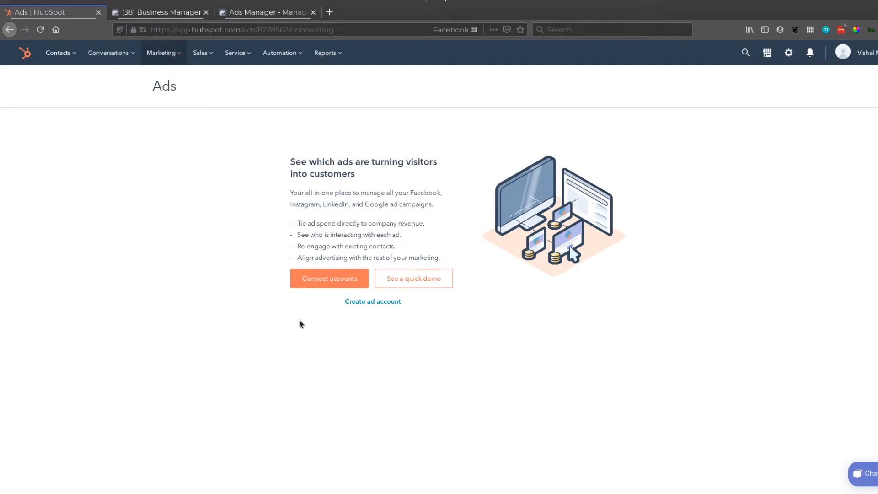
pyautogui.click(324, 282)
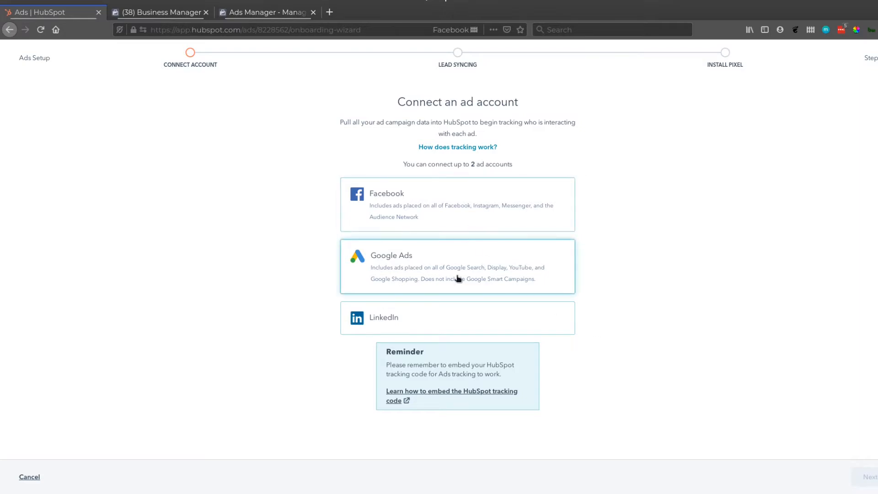
pyautogui.click(460, 216)
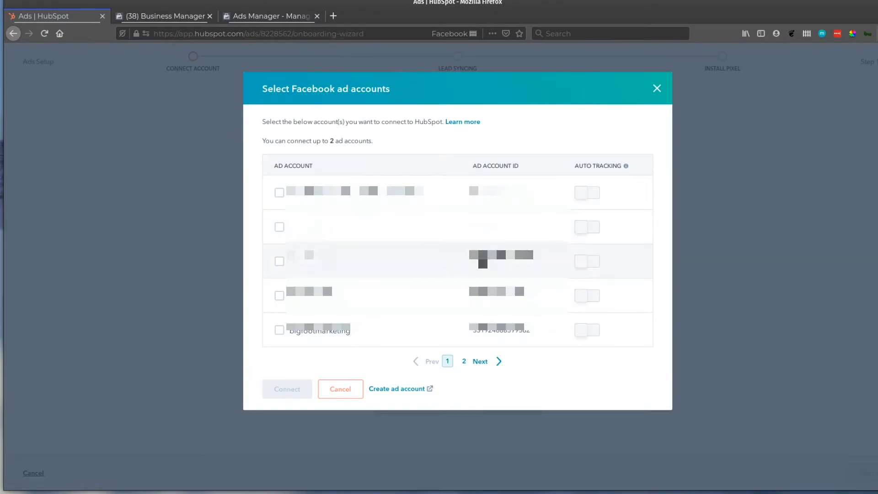
pyautogui.click(279, 295)
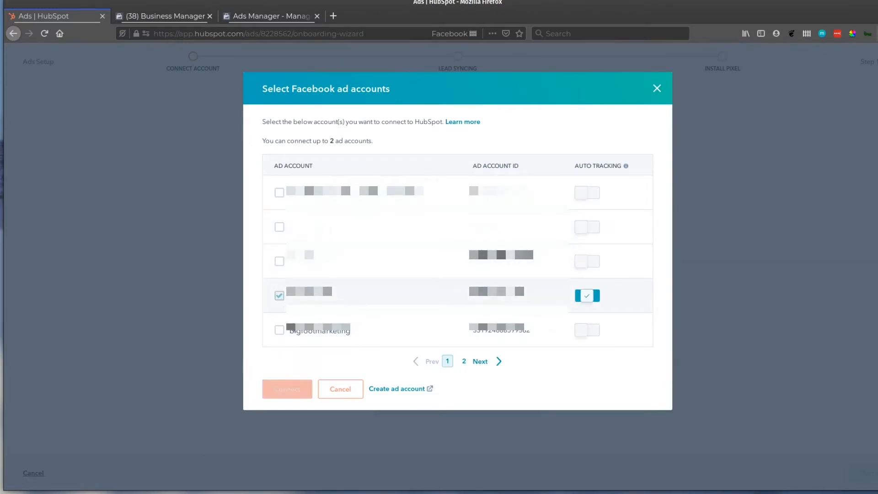
pyautogui.click(295, 391)
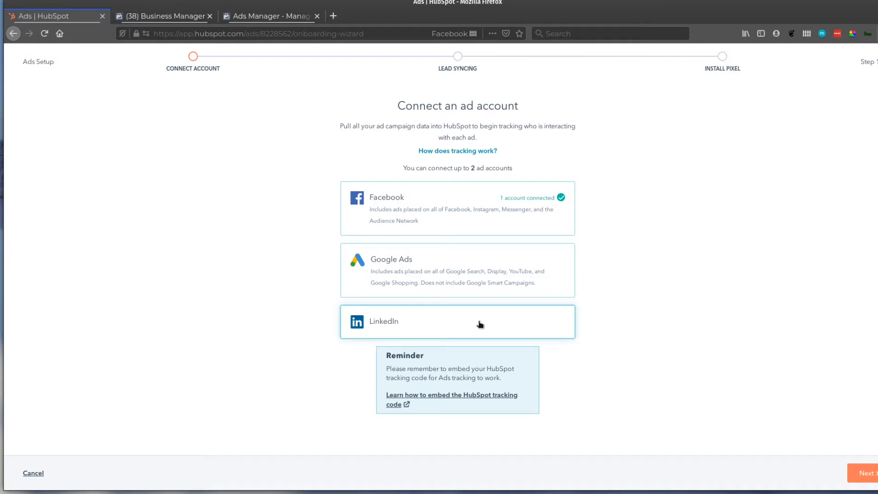
# Proceed to lead syncing and enable Sync Leads for the last Facebook page in the list
pyautogui.click(873, 473)
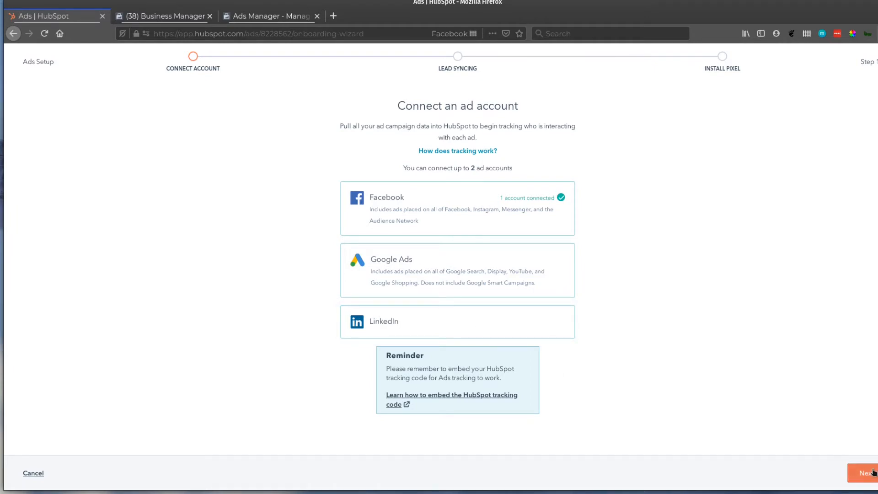
pyautogui.click(626, 406)
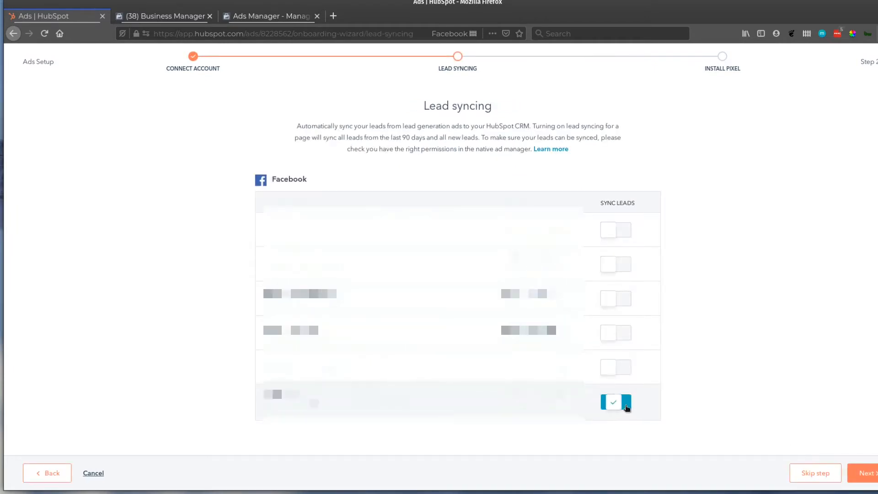
pyautogui.click(870, 475)
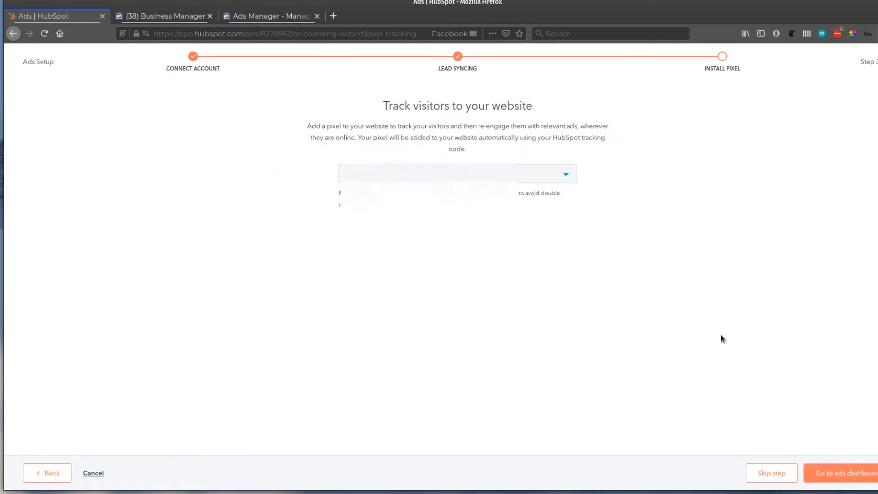
# Select the last listed pixel for tracking website visitors and finish the setup by going to the ads dashboard
pyautogui.click(455, 176)
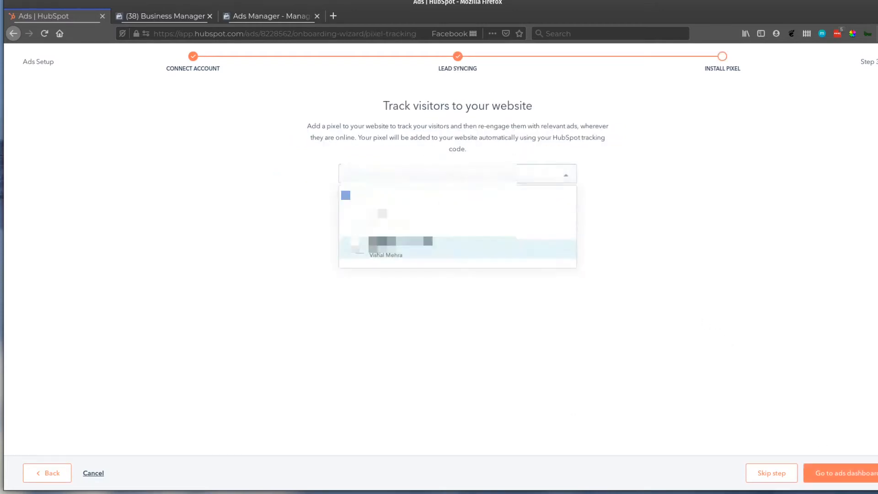
pyautogui.click(360, 249)
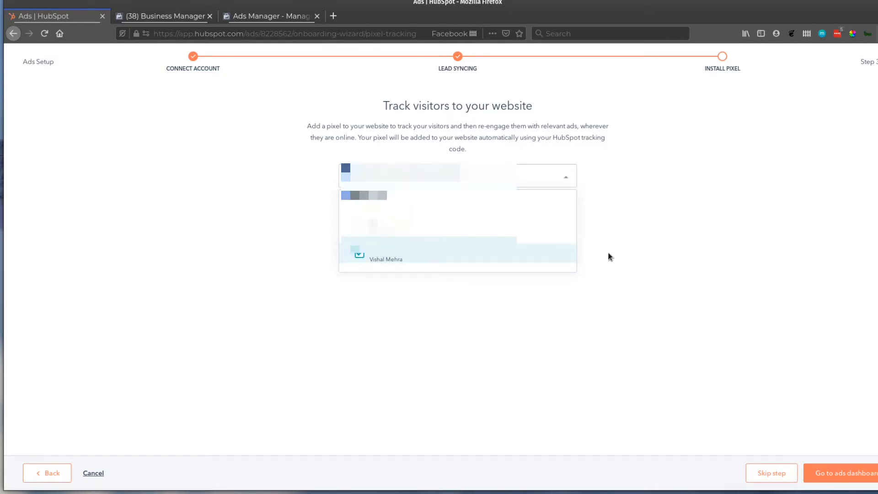
pyautogui.click(612, 309)
pyautogui.click(839, 480)
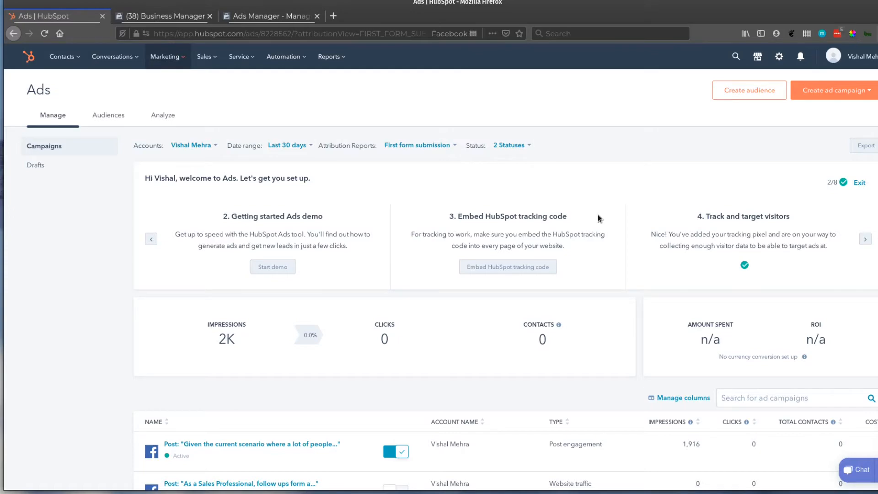
# Review the ads dashboard and the campaign details of the active "Given the current scenario" post campaign
pyautogui.scroll(-6, 598, 218)
pyautogui.scroll(5, 598, 219)
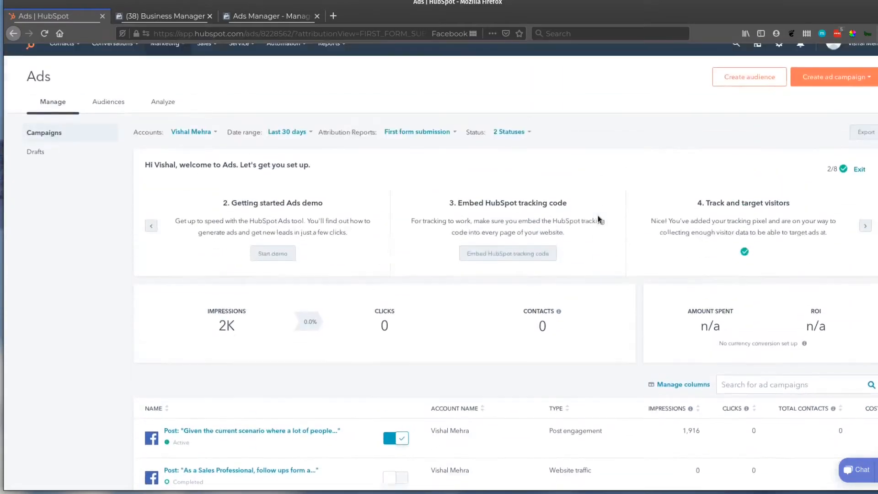
pyautogui.scroll(1, 598, 218)
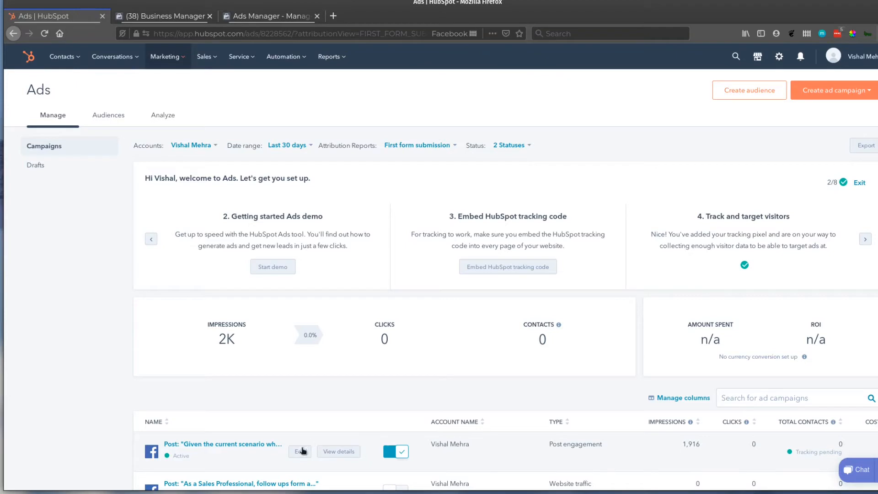
pyautogui.click(346, 452)
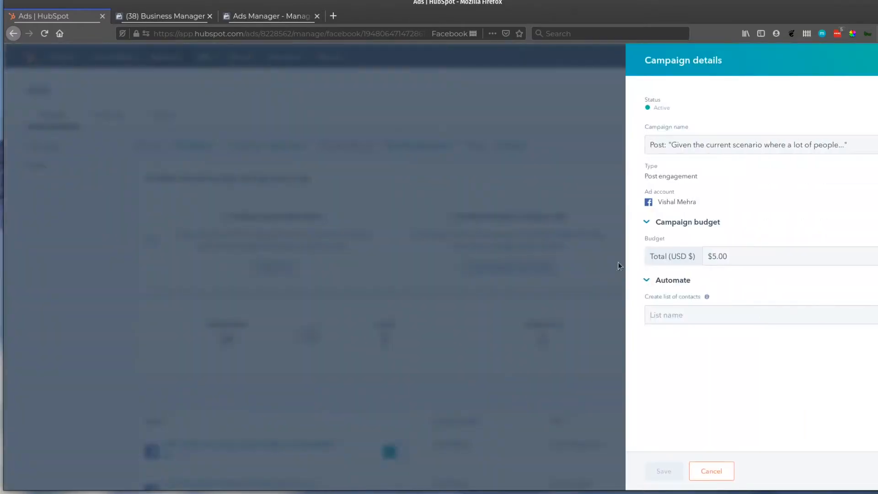
pyautogui.click(562, 290)
# Look through the full list of Facebook ad campaigns and the summary metrics on the dashboard
pyautogui.scroll(-10, 563, 287)
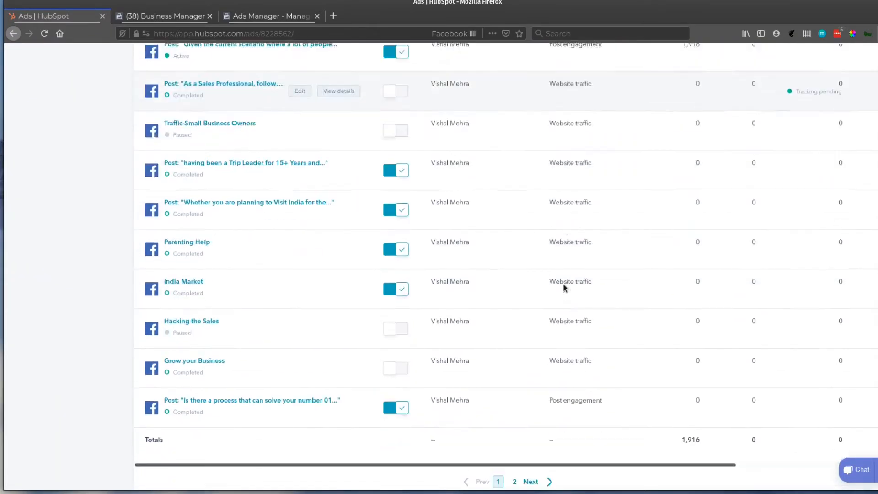
pyautogui.scroll(10, 564, 284)
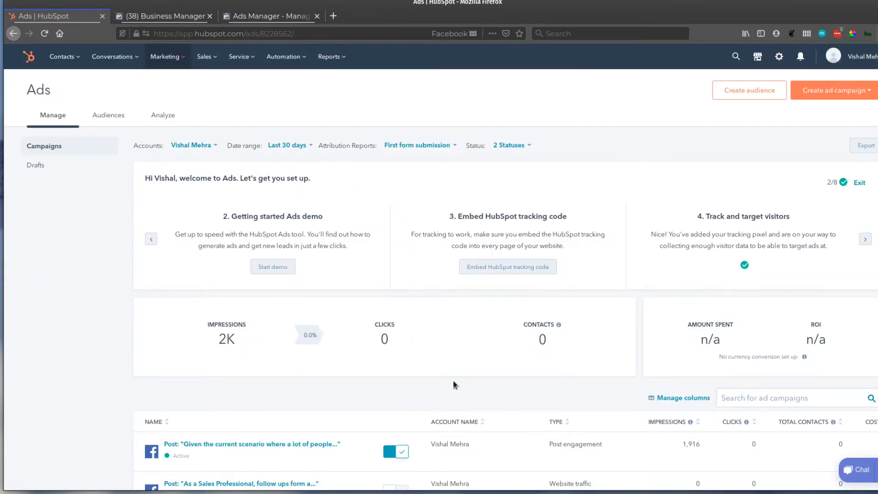
pyautogui.scroll(-3, 456, 379)
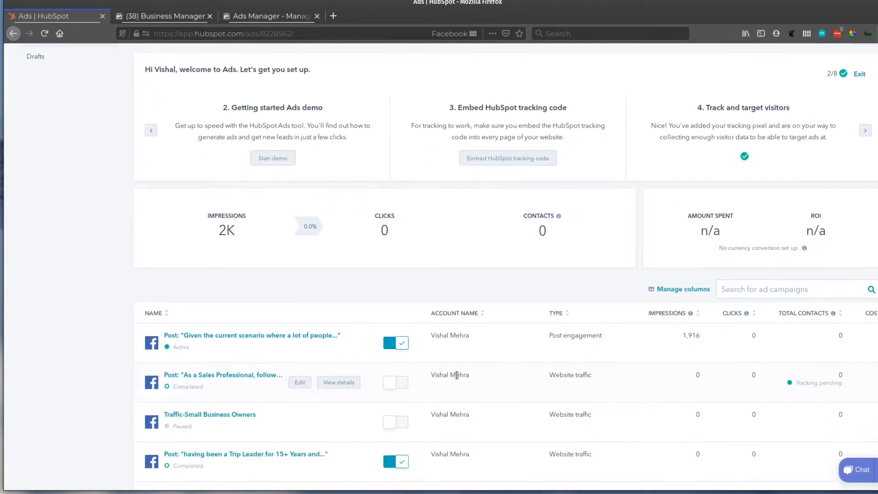
pyautogui.scroll(3, 456, 379)
# View the ad audiences and the Facebook website traffic ad form, leaving ad creation without saving
pyautogui.click(110, 116)
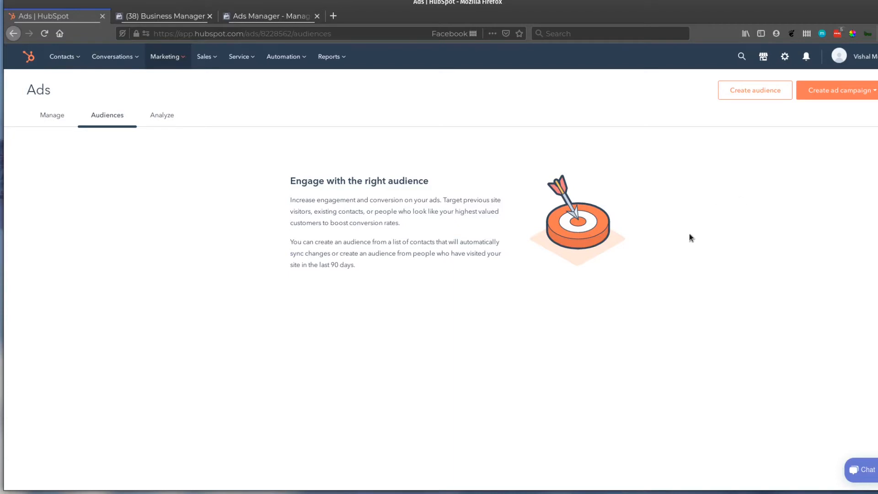
pyautogui.click(838, 96)
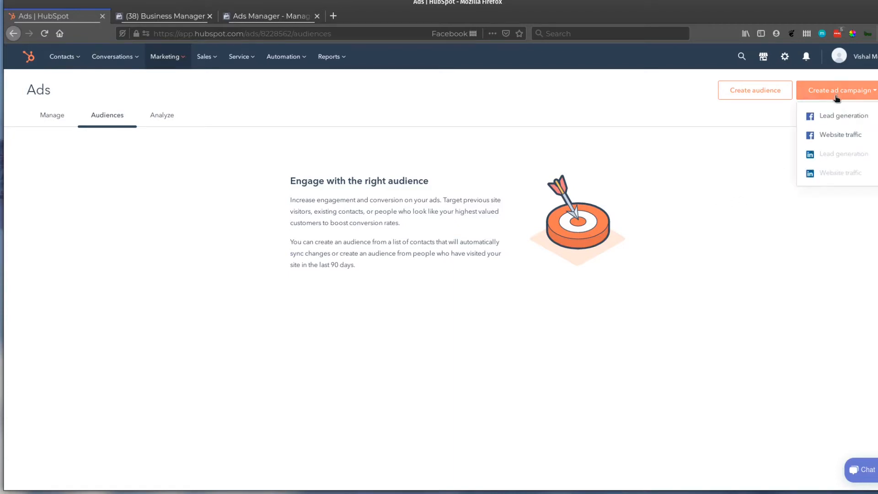
pyautogui.click(836, 134)
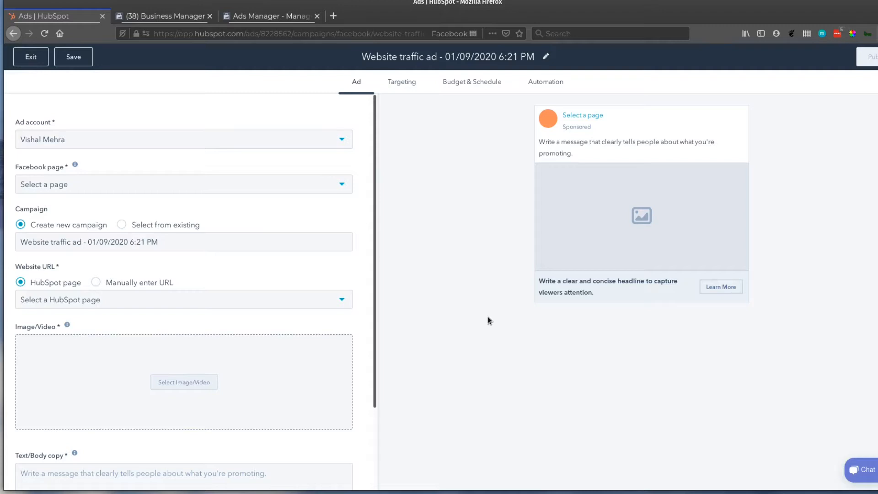
pyautogui.click(35, 60)
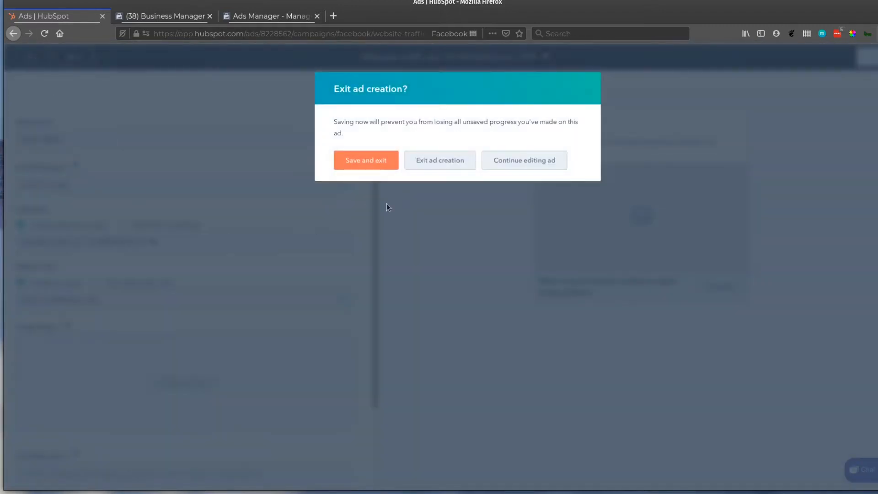
pyautogui.click(441, 161)
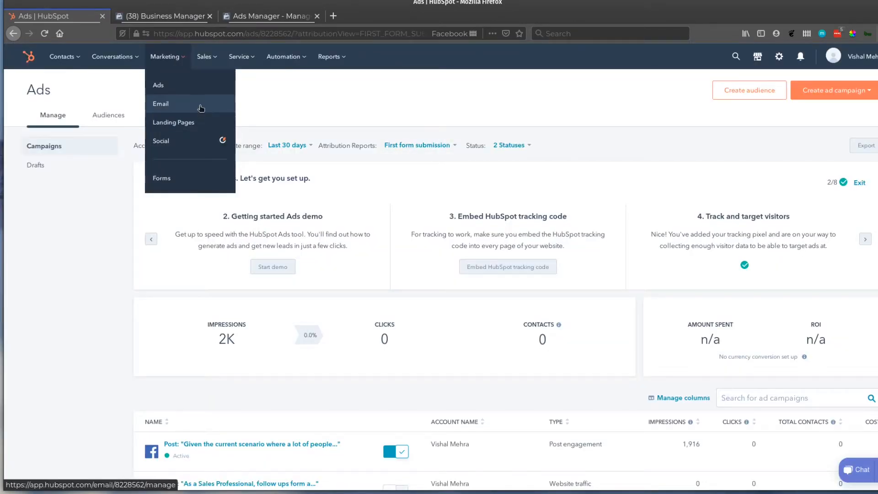
# Open Marketing Email and view the Marketing Hub Starter upgrade form for removing the HubSpot logo, closing it without purchasing
pyautogui.click(200, 106)
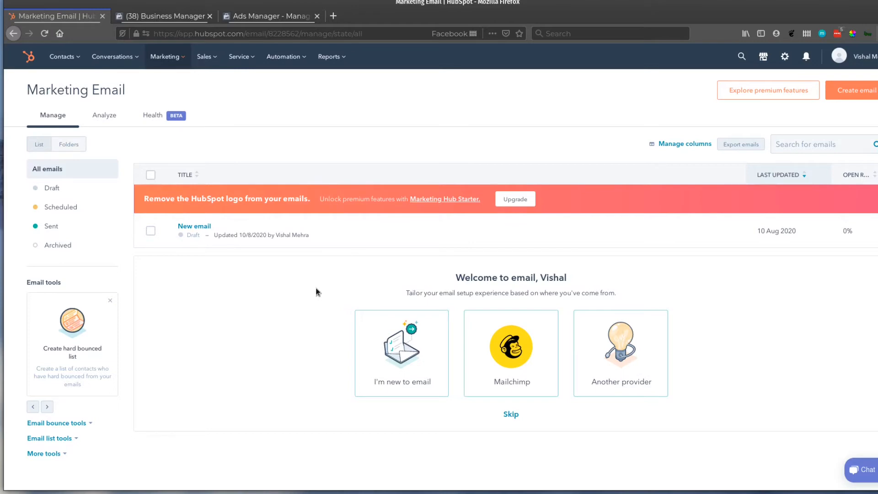
pyautogui.click(515, 200)
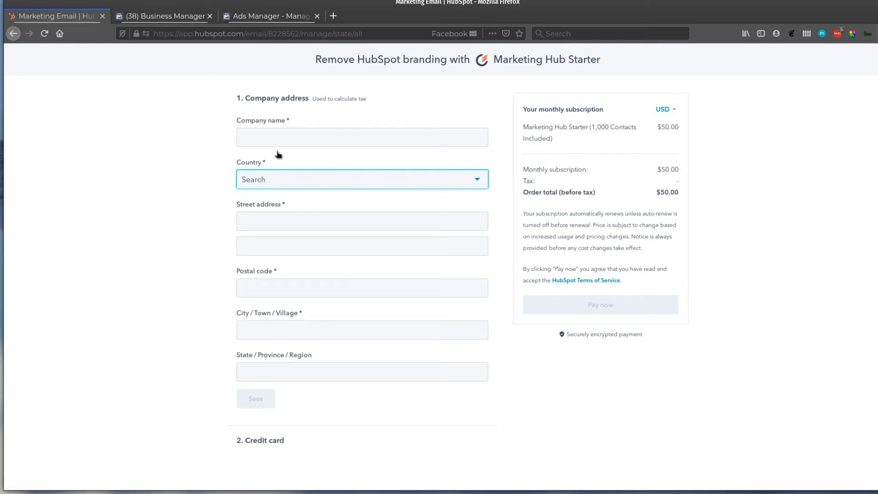
pyautogui.click(876, 60)
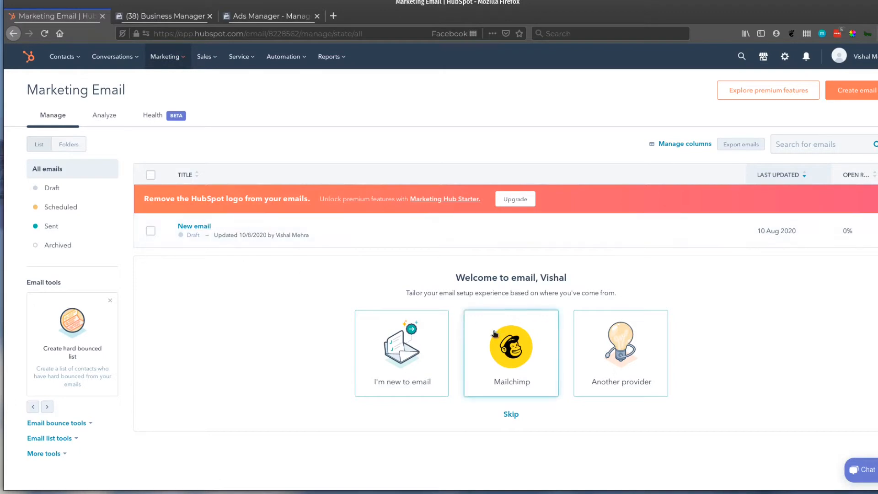
# Skip the email welcome setup, browse the free and premium templates, and create a new email from the Promotion template
pyautogui.click(509, 413)
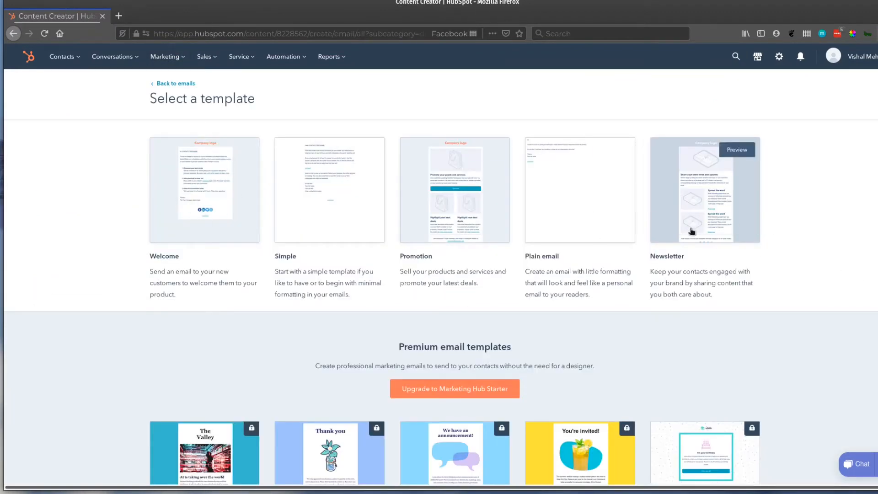
pyautogui.scroll(-3, 692, 230)
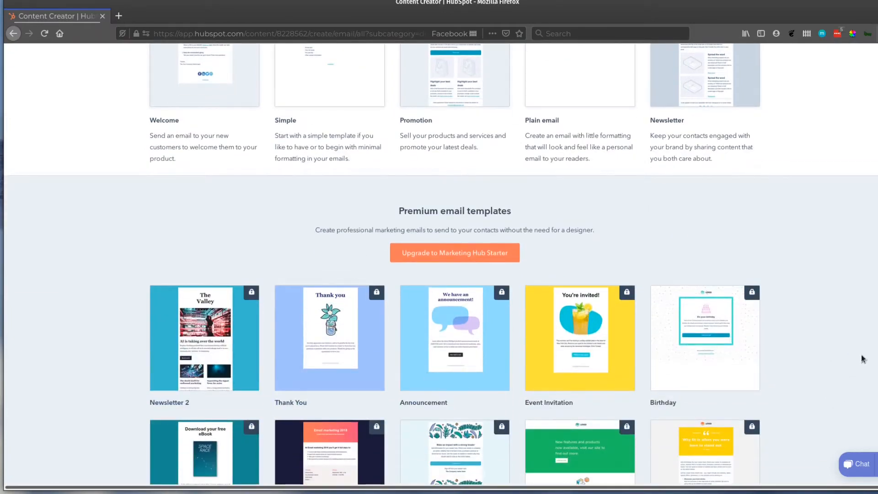
pyautogui.moveTo(594, 301)
pyautogui.scroll(-3, 594, 301)
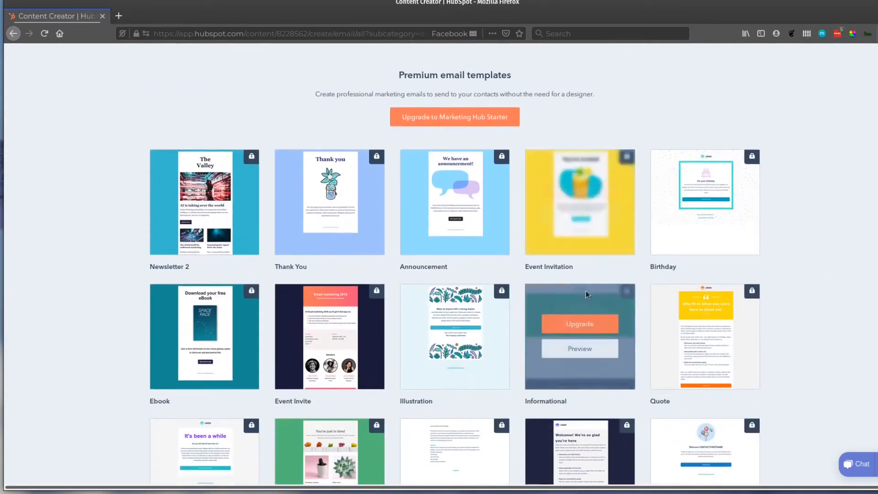
pyautogui.scroll(6, 196, 285)
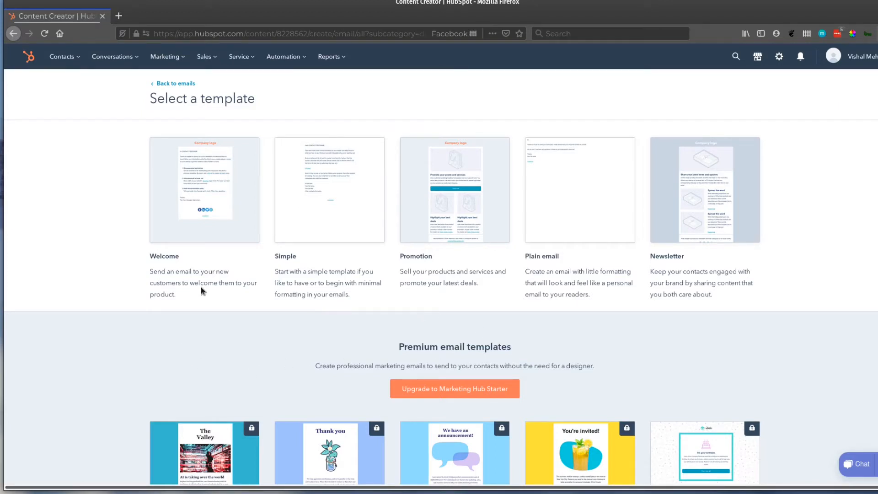
pyautogui.click(453, 209)
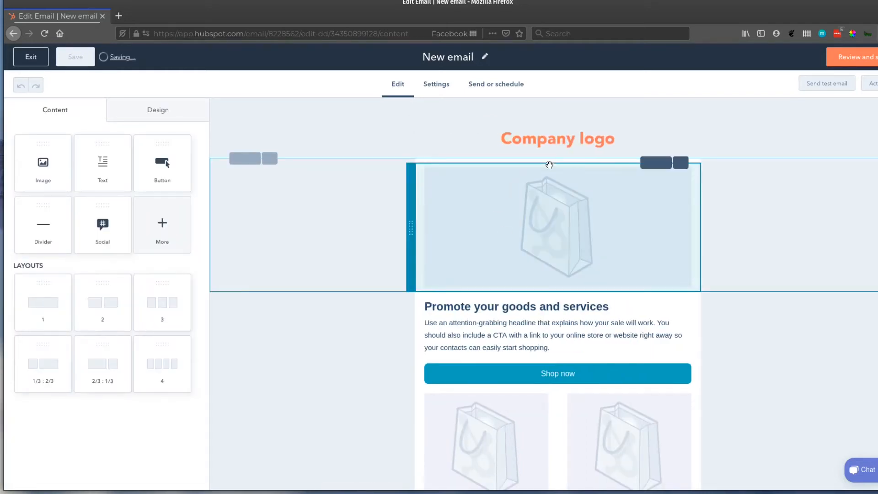
# Examine the company logo's image settings and the rest of the promotion email's layout, and exit the email editor
pyautogui.click(551, 137)
pyautogui.moveTo(107, 201)
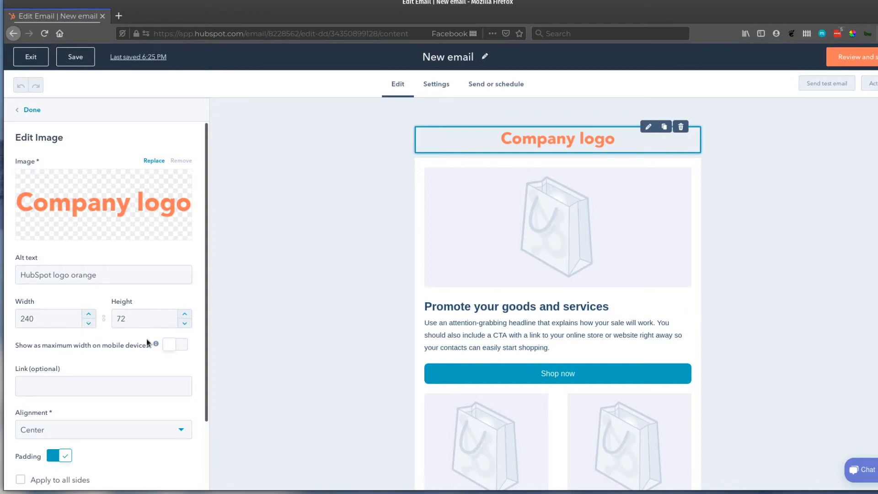
pyautogui.scroll(-3, 132, 332)
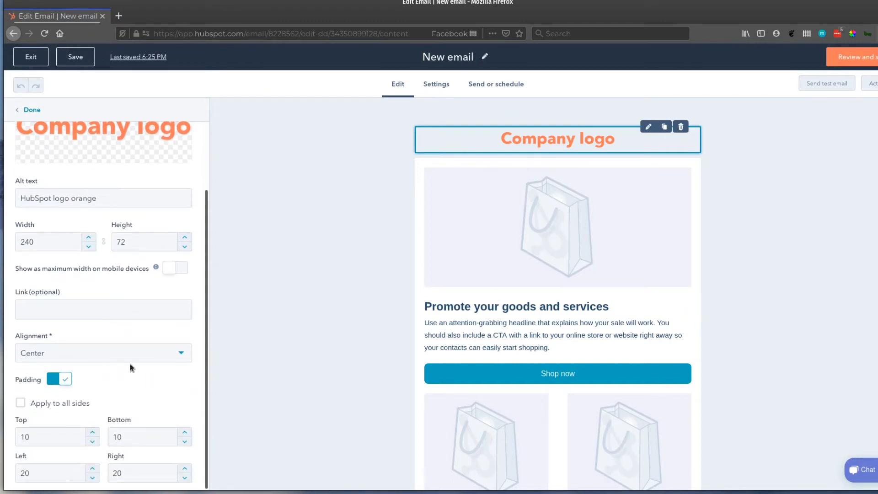
pyautogui.scroll(-6, 523, 279)
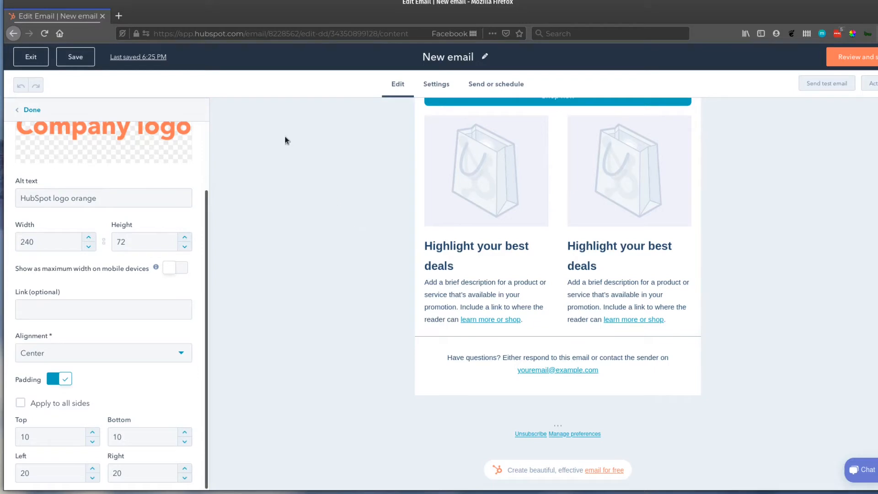
pyautogui.click(35, 62)
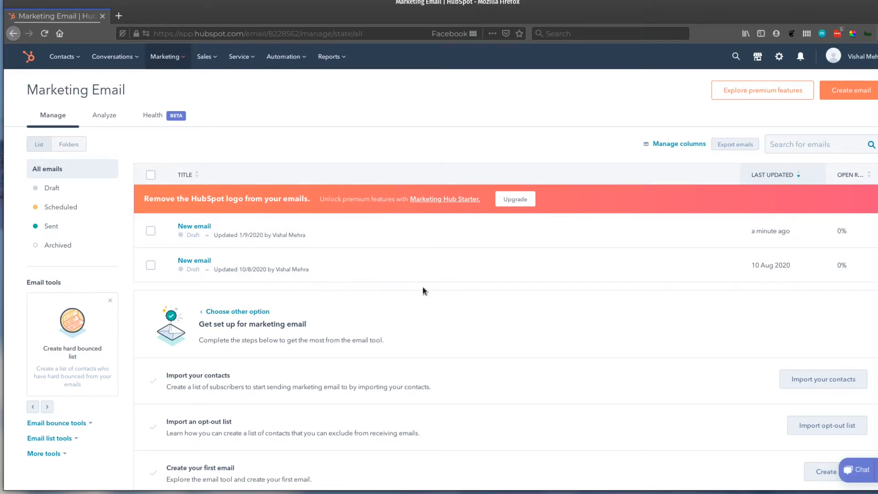
# Leave the marketing email list for Landing Pages and start creating a free landing page
pyautogui.scroll(-2, 422, 287)
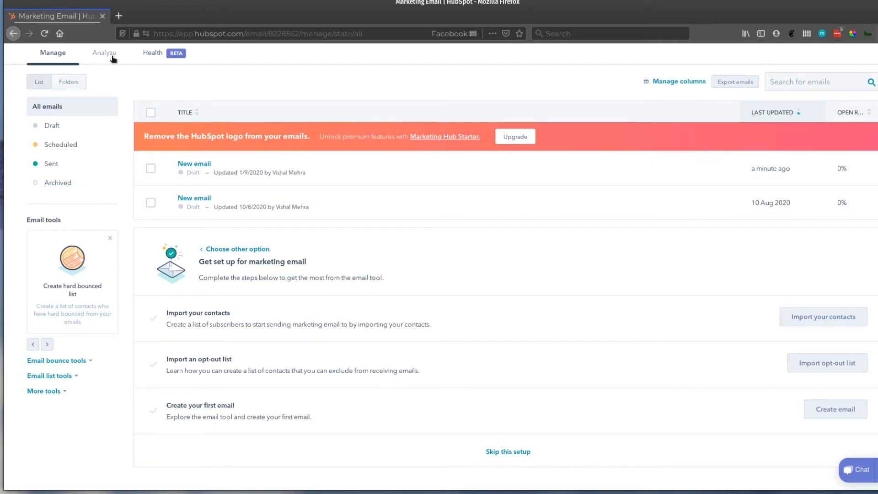
pyautogui.scroll(3, 39, 54)
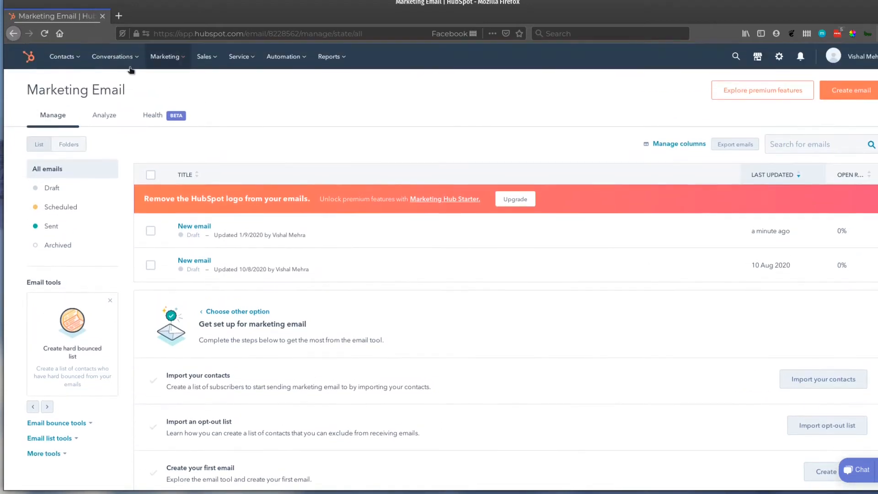
pyautogui.click(165, 56)
pyautogui.click(175, 122)
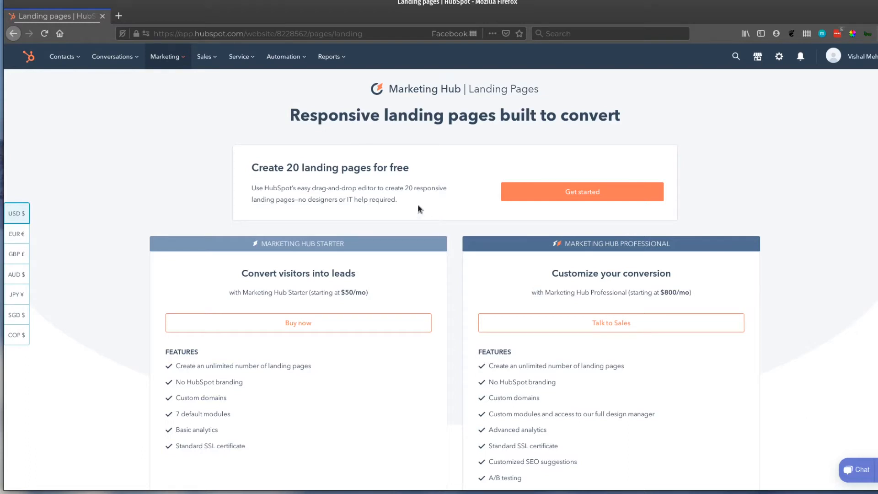
pyautogui.click(507, 196)
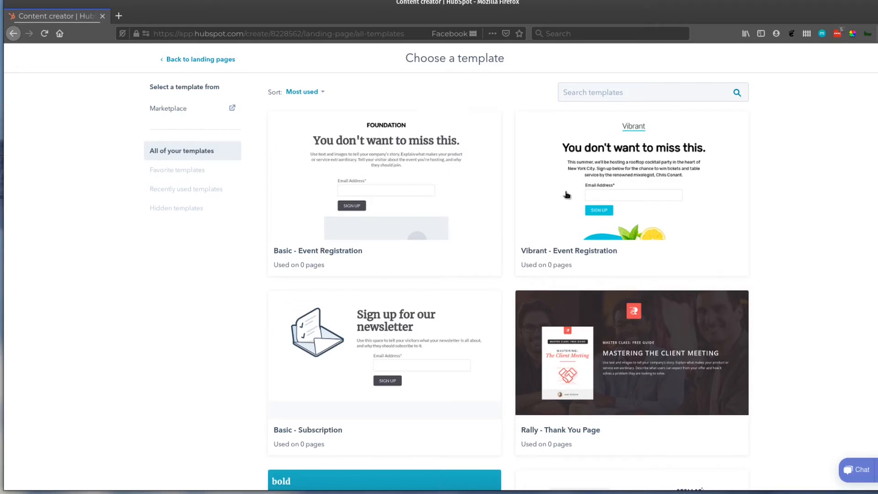
# Browse the landing page templates and create a page named Test from the Panorama - Feature template
pyautogui.scroll(-10, 501, 232)
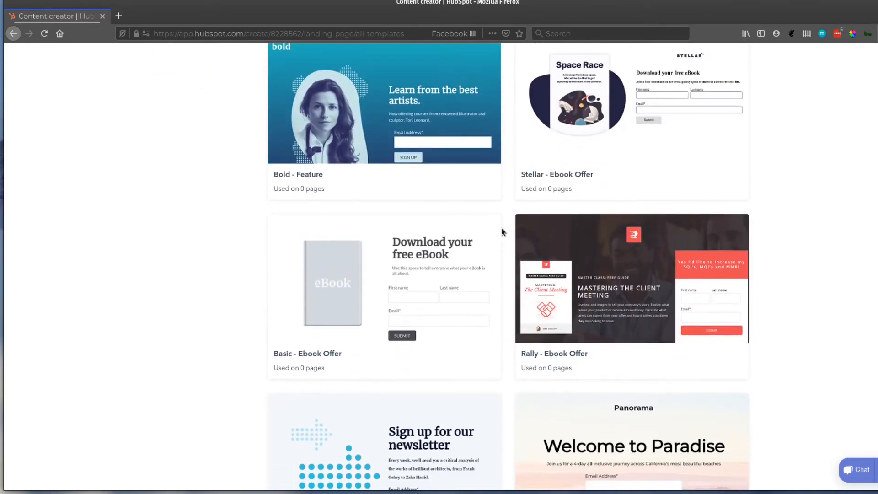
pyautogui.moveTo(406, 238)
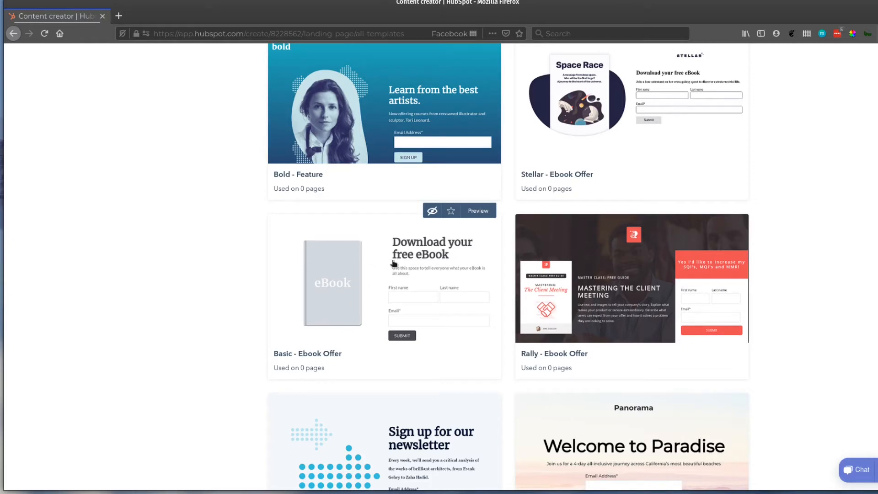
pyautogui.scroll(-3, 393, 262)
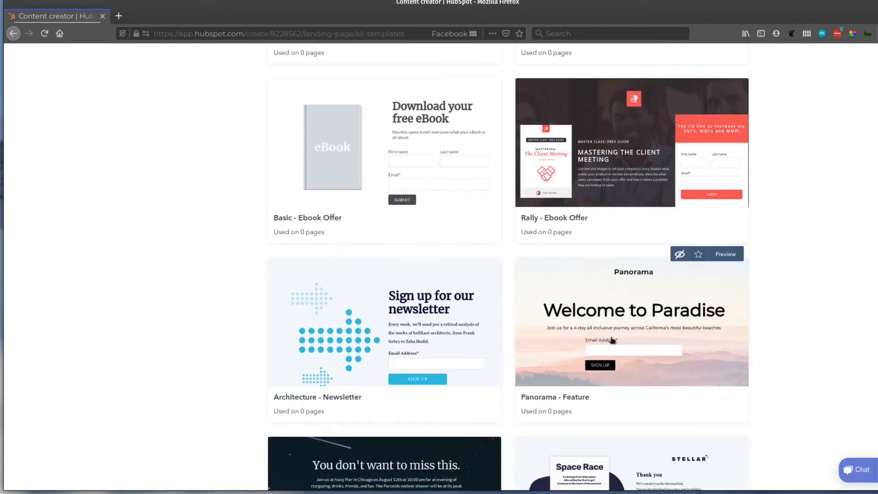
pyautogui.click(614, 315)
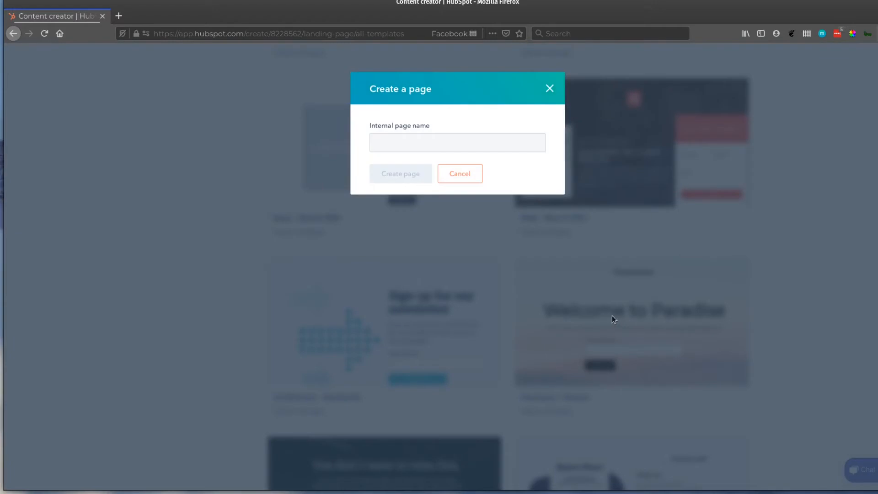
pyautogui.click(444, 147)
pyautogui.write('Test')
pyautogui.click(401, 173)
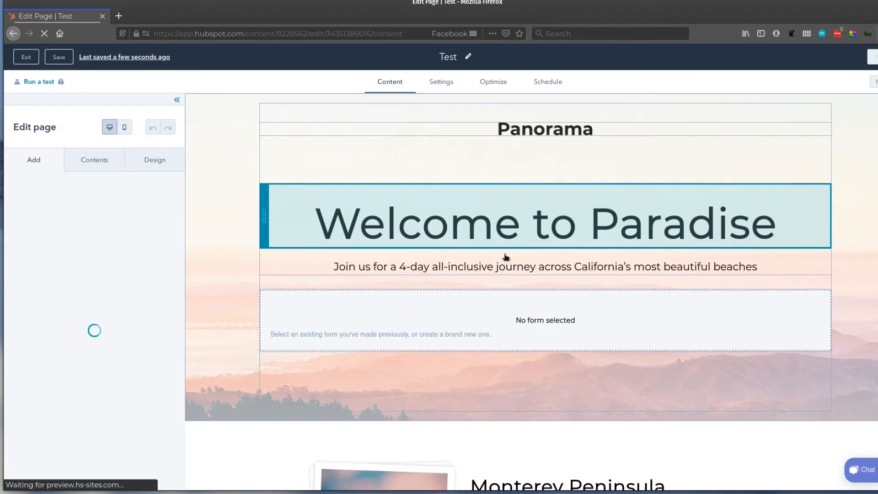
# View the Panorama logo's settings and delete the empty form module below the Welcome to Paradise heading
pyautogui.click(541, 129)
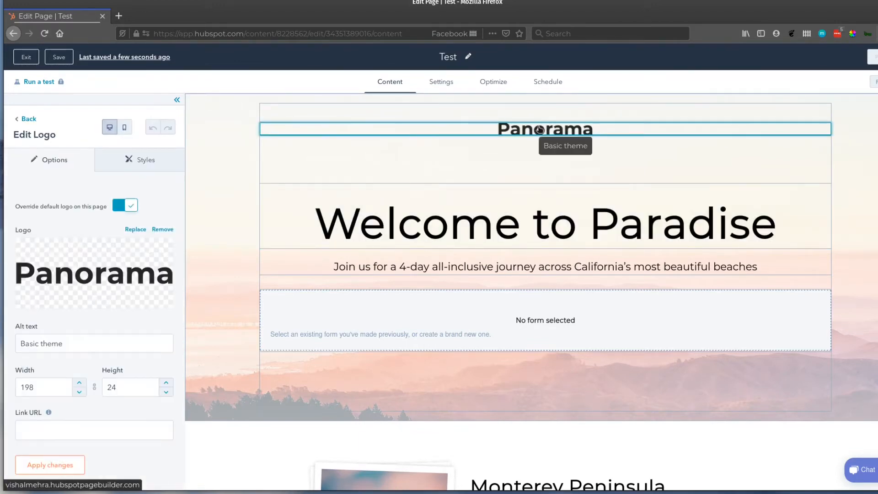
pyautogui.moveTo(94, 271)
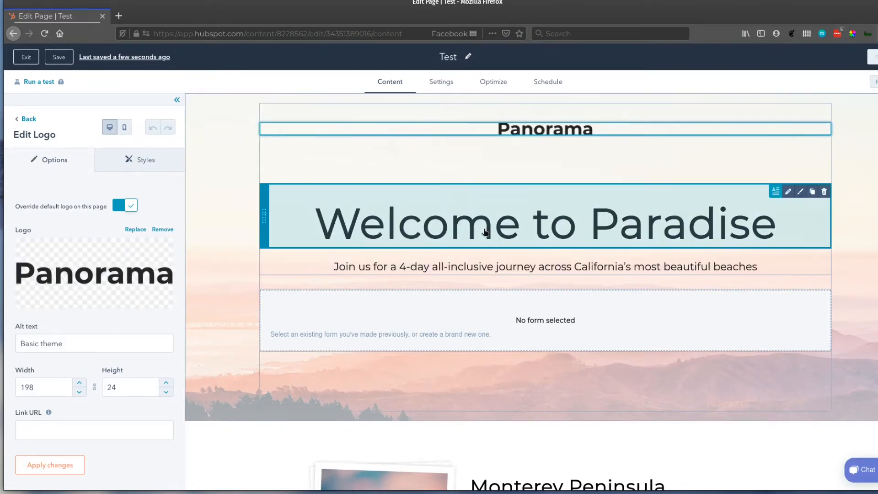
pyautogui.scroll(-2, 486, 230)
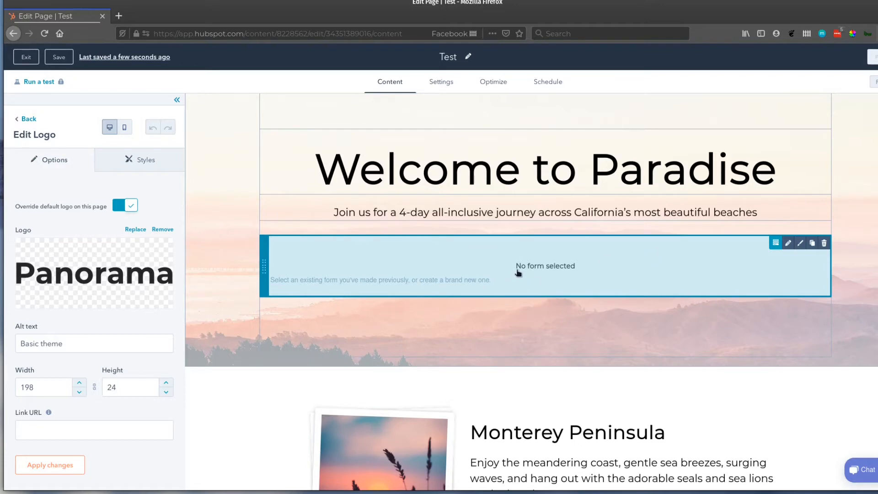
pyautogui.scroll(-2, 518, 272)
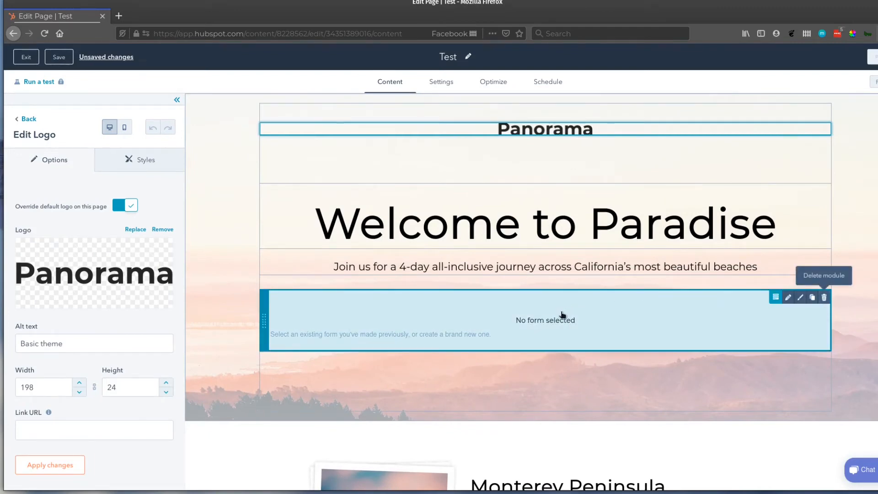
pyautogui.scroll(-2, 590, 307)
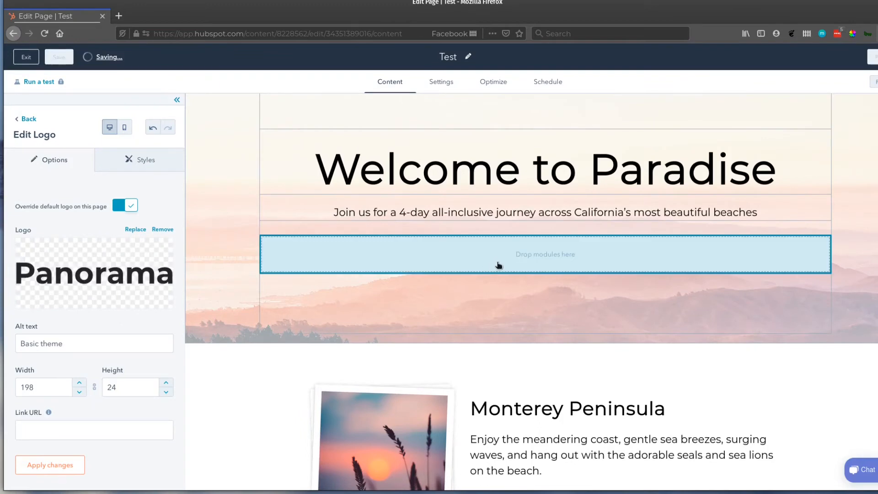
# Examine the landing page's Monterey Peninsula, Laguna Beach, video and testimonial sections down to the footer
pyautogui.scroll(-5, 500, 265)
pyautogui.scroll(-2, 553, 293)
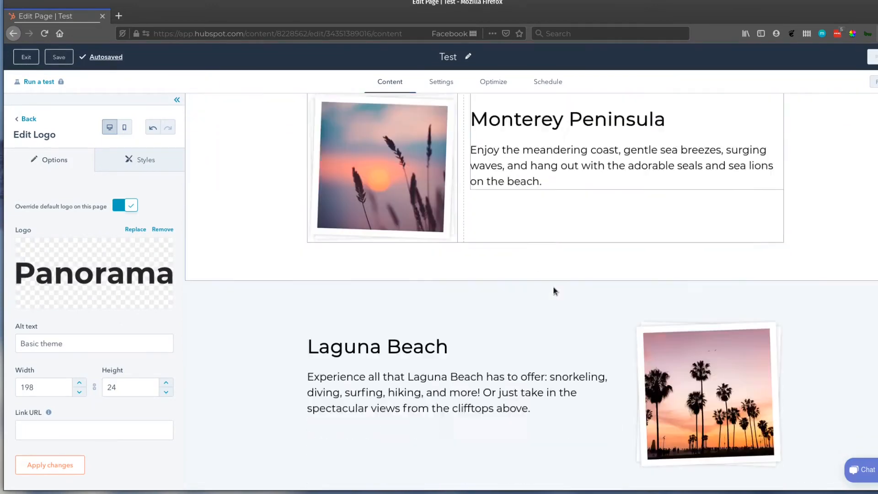
pyautogui.scroll(-1, 555, 291)
pyautogui.scroll(3, 602, 346)
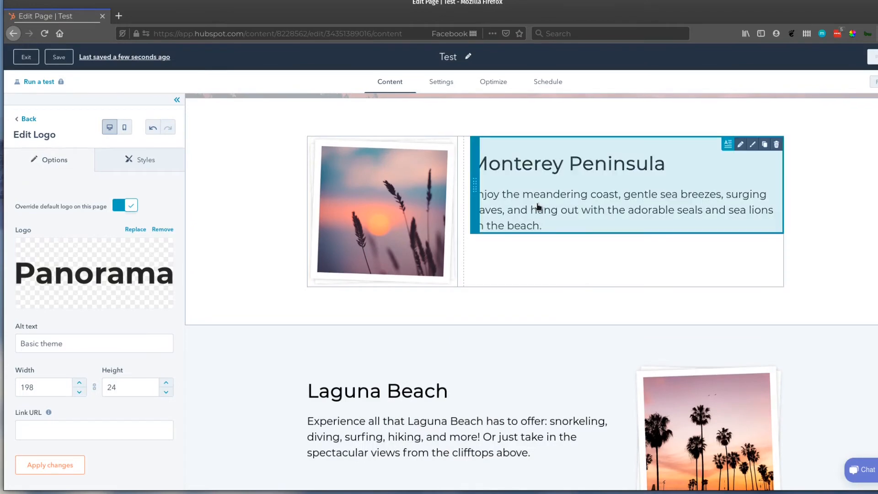
pyautogui.scroll(-8, 537, 206)
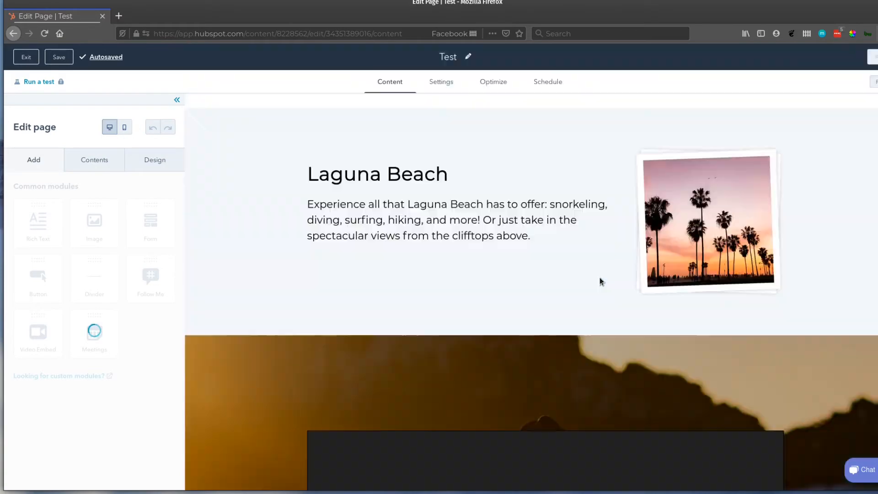
pyautogui.scroll(-6, 533, 286)
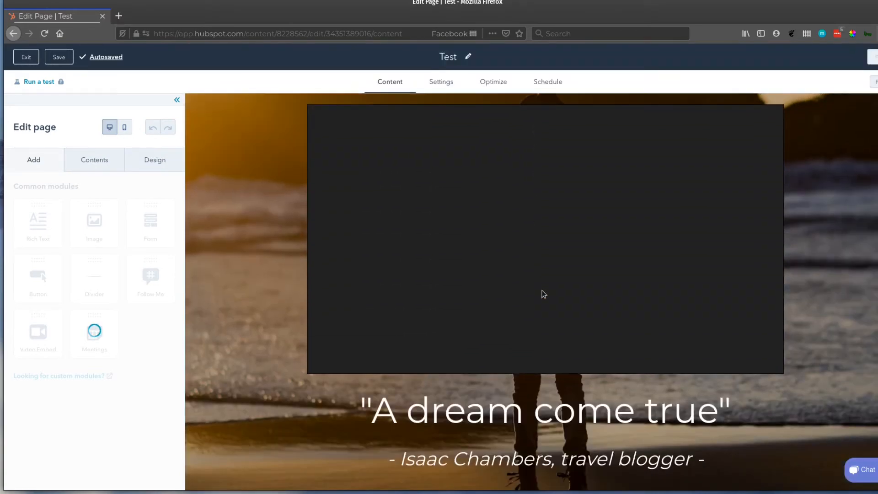
pyautogui.scroll(6, 624, 303)
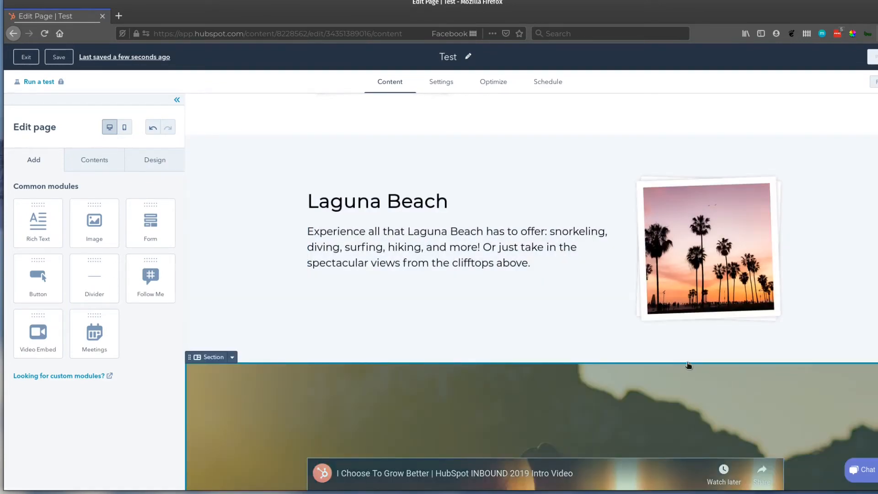
pyautogui.scroll(-2, 689, 364)
pyautogui.scroll(-2, 689, 364)
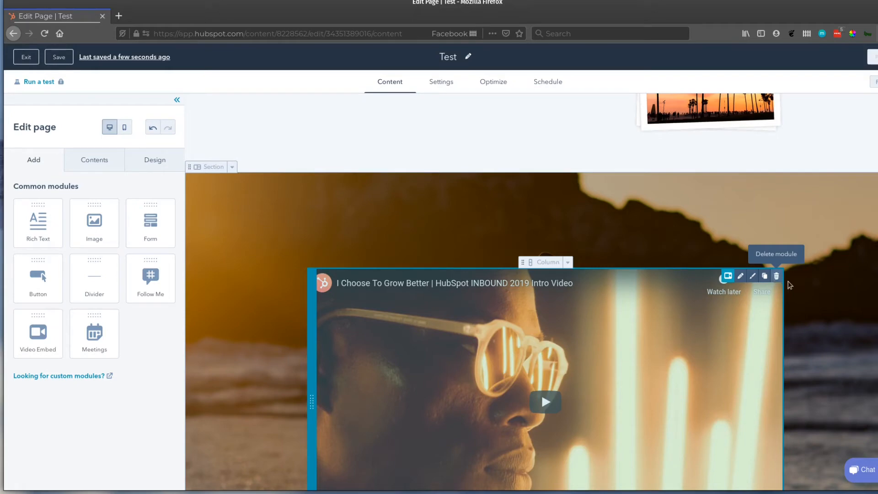
pyautogui.scroll(-3, 809, 290)
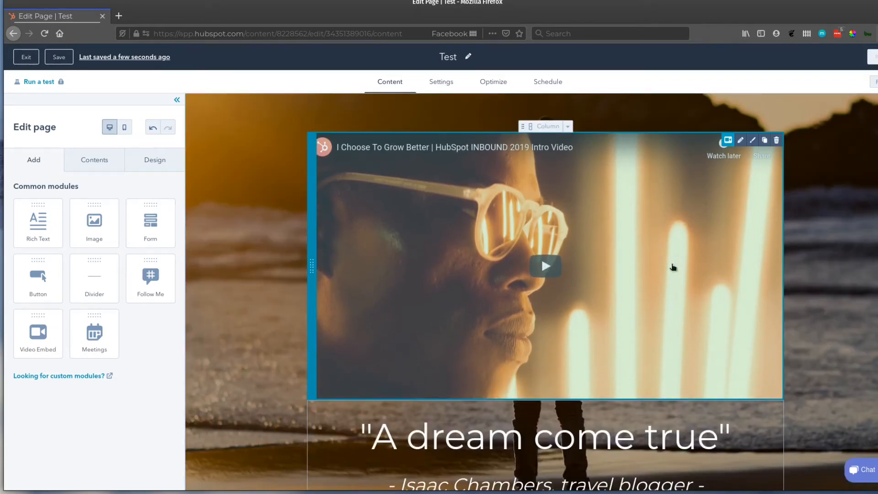
pyautogui.scroll(-5, 270, 167)
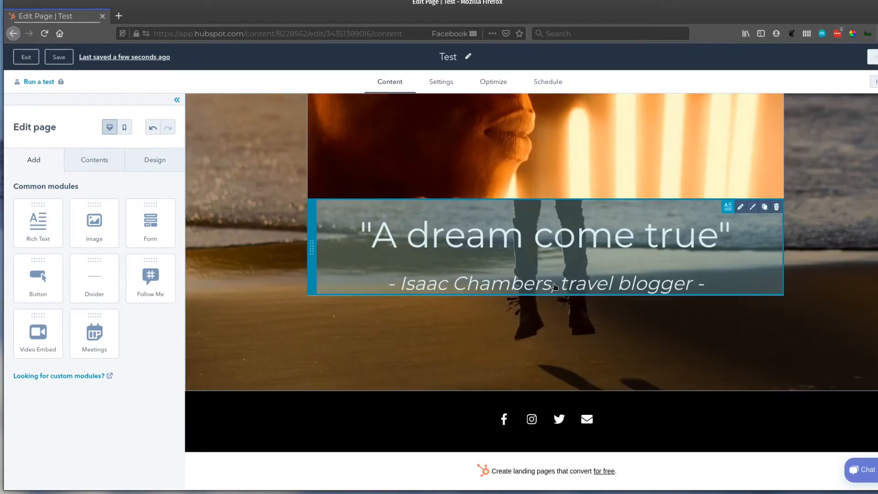
pyautogui.scroll(10, 589, 465)
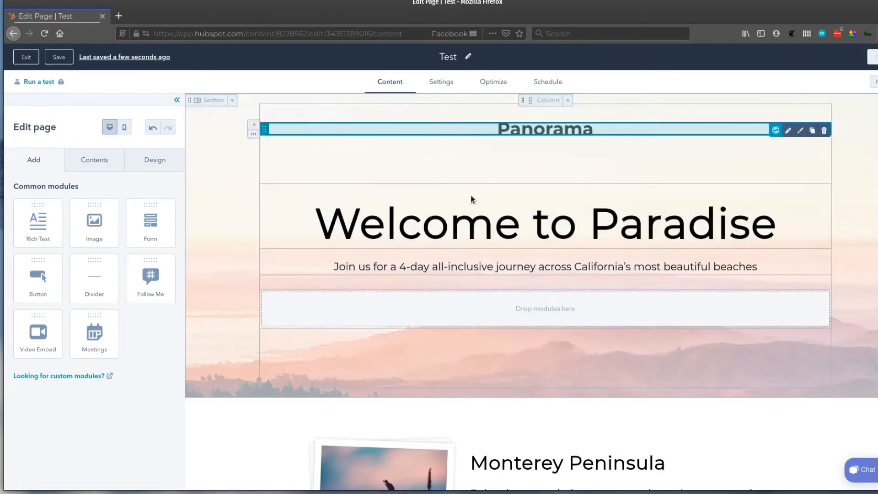
# Open the landing page's settings and set the page title to Welcome to Maldives and the content slug to maldives
pyautogui.moveTo(872, 57)
pyautogui.click(797, 113)
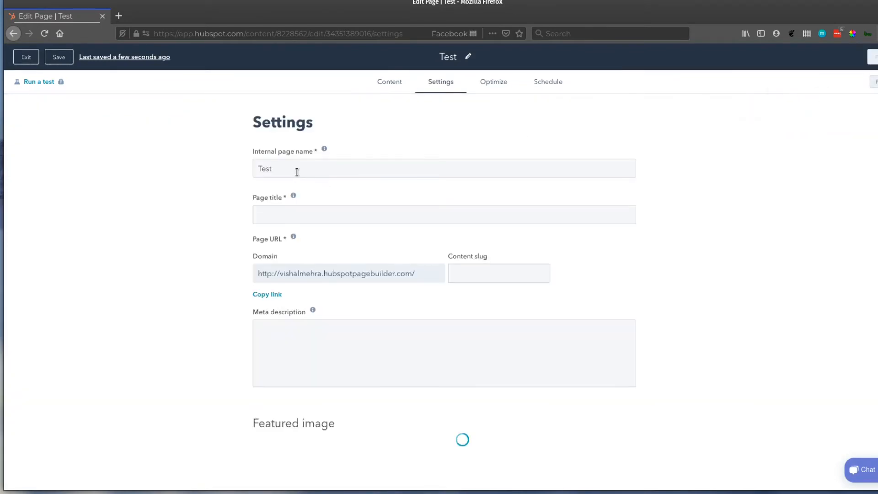
pyautogui.click(299, 215)
pyautogui.write('Welcome to Maldives')
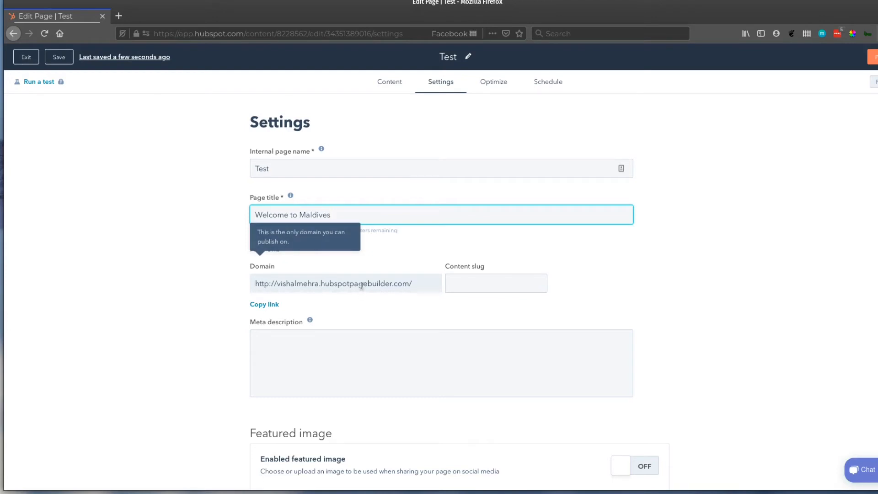
pyautogui.click(470, 285)
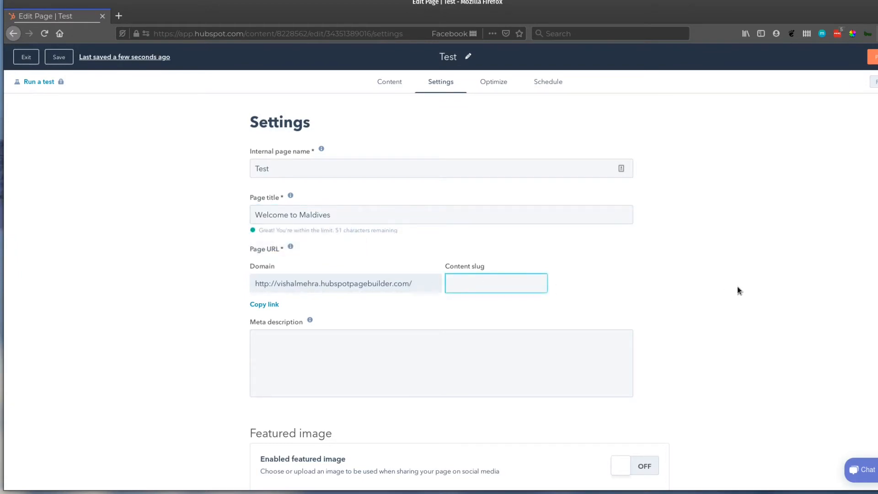
pyautogui.write('maldives')
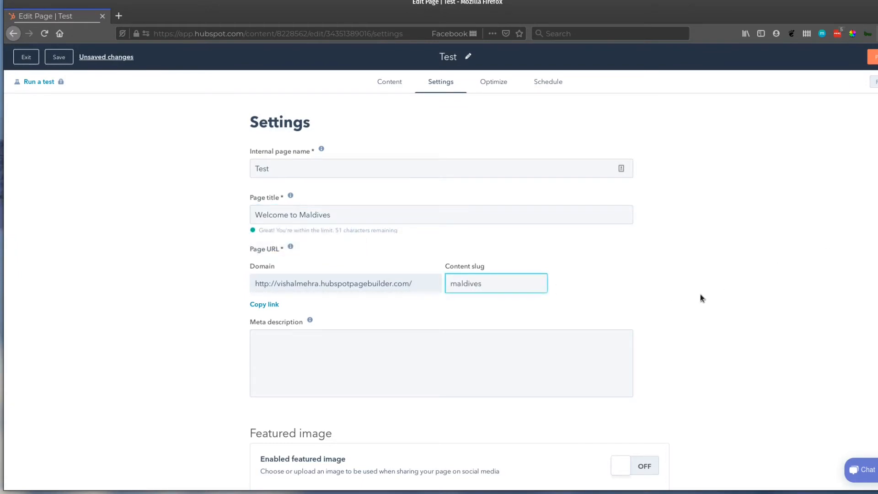
# Enable the featured image for the landing page, leaving the meta description empty, and review the page settings
pyautogui.click(480, 351)
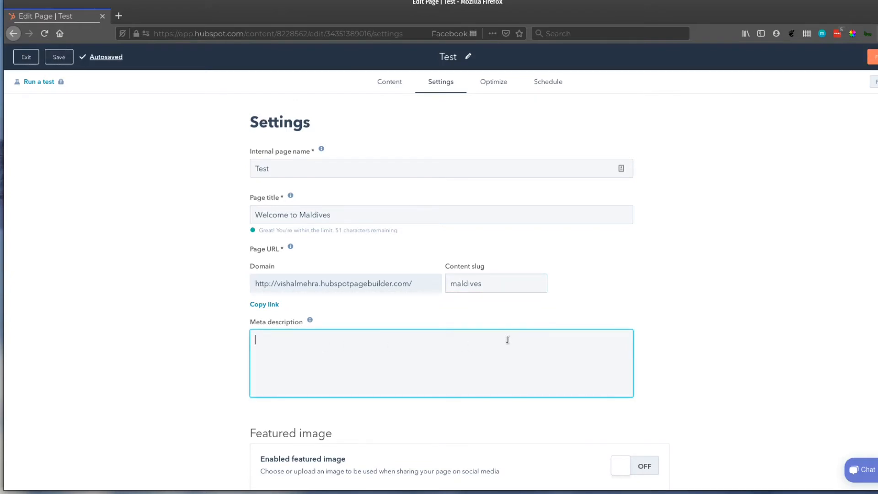
pyautogui.scroll(-2, 511, 335)
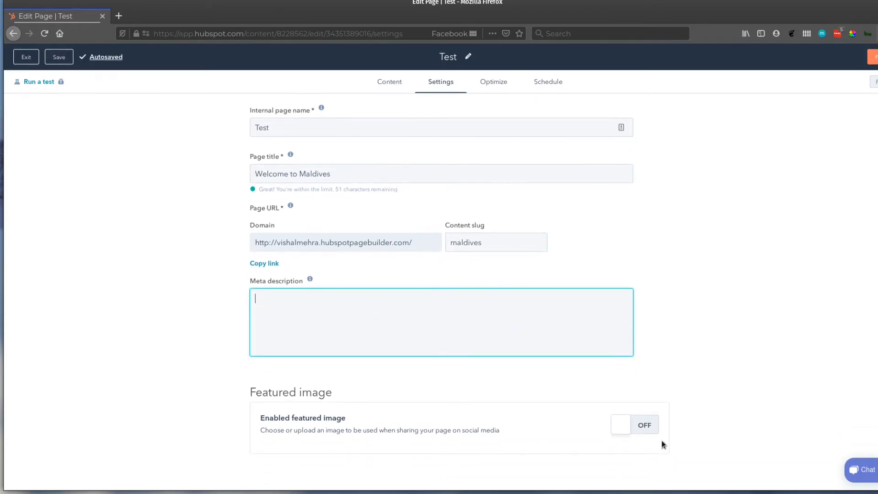
pyautogui.click(642, 425)
pyautogui.scroll(-4, 739, 320)
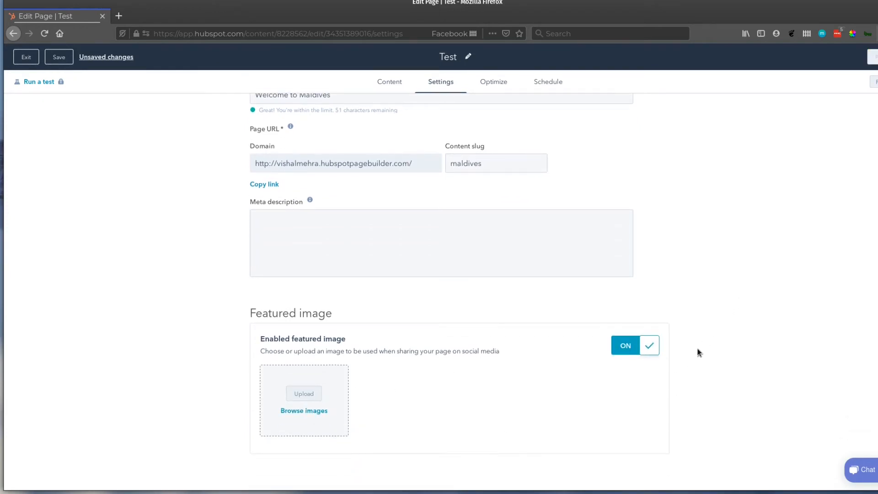
pyautogui.scroll(5, 698, 350)
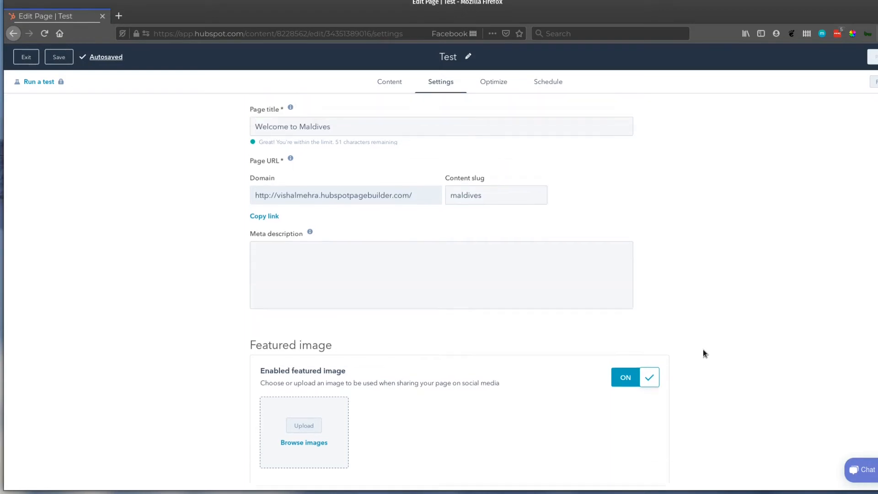
pyautogui.scroll(-5, 700, 339)
pyautogui.scroll(5, 699, 339)
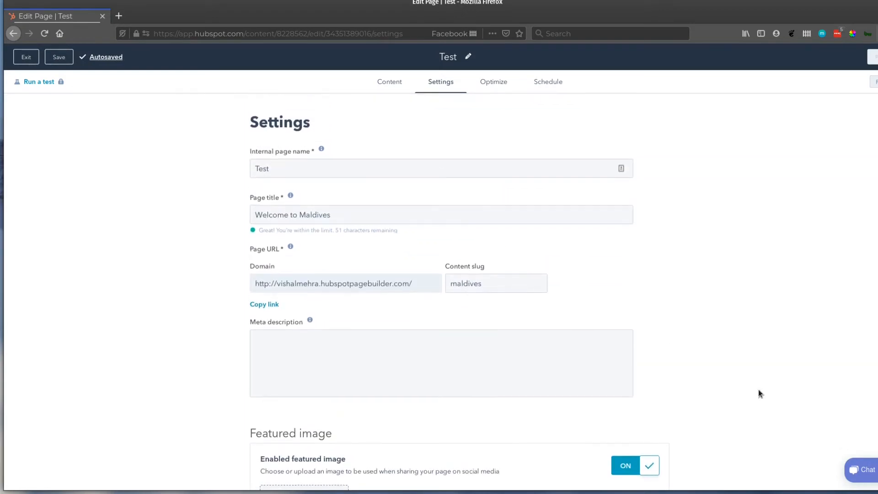
# Preview the landing page as a contact, choosing the last contact in the list
pyautogui.click(873, 82)
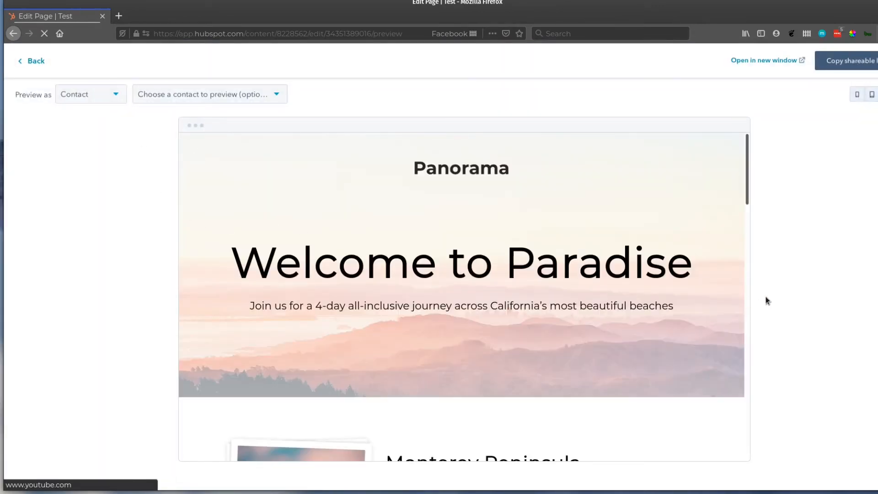
pyautogui.click(208, 94)
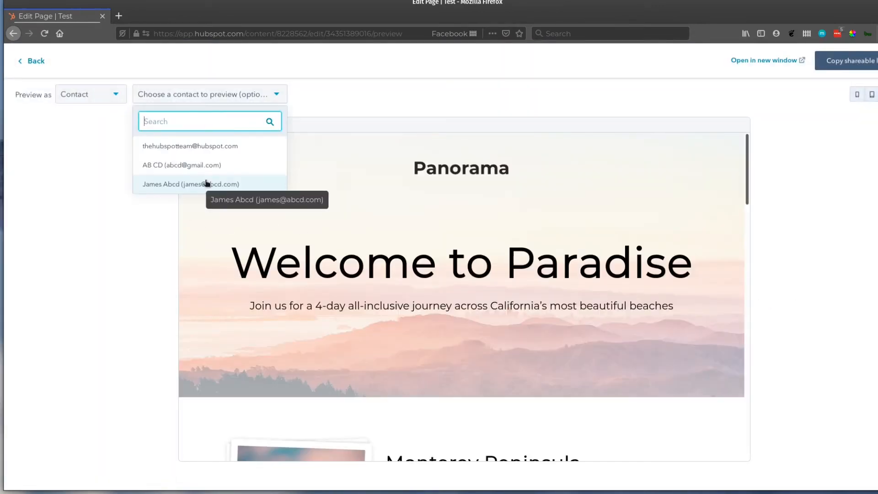
pyautogui.click(206, 183)
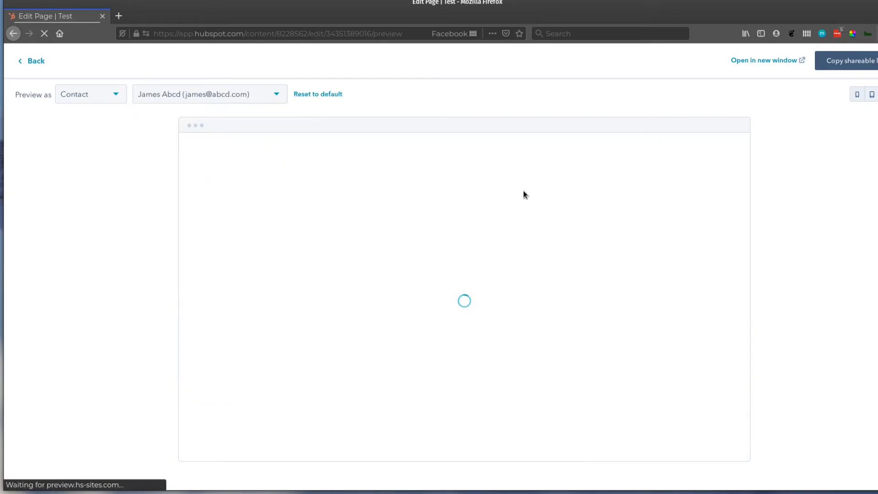
# Examine the landing page preview at desktop size and switch it to the tablet layout
pyautogui.scroll(-5, 594, 310)
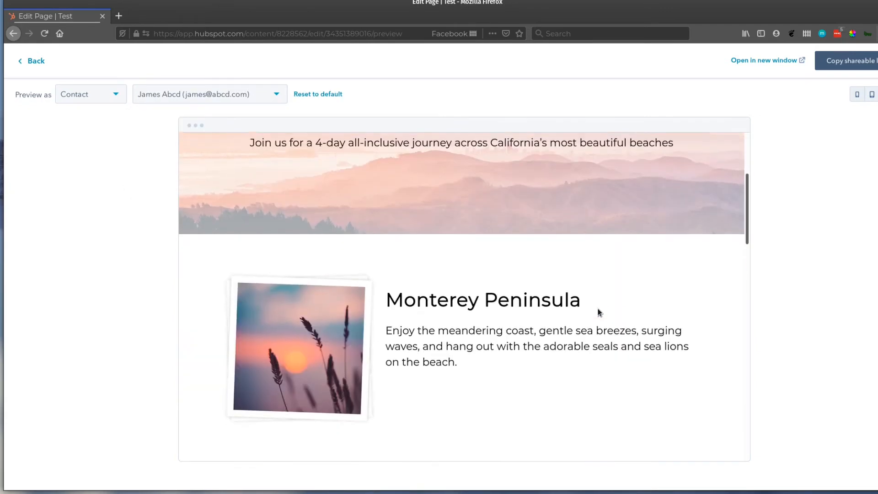
pyautogui.scroll(3, 595, 310)
pyautogui.scroll(2, 594, 308)
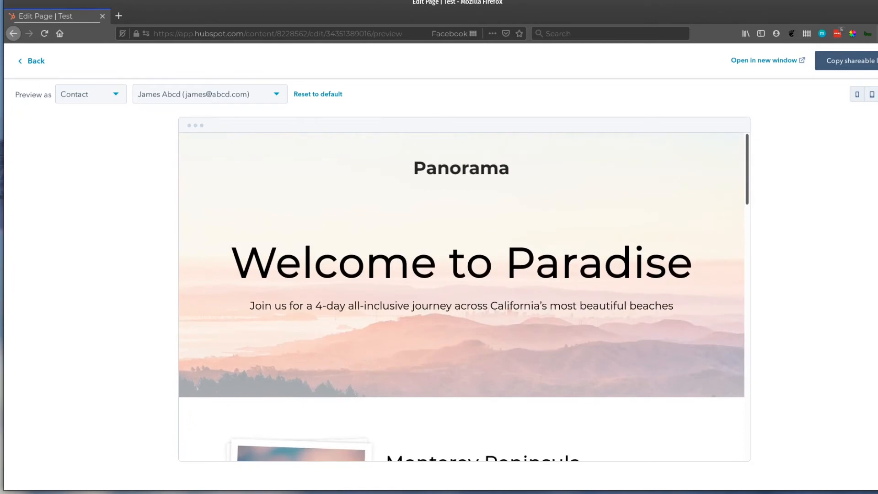
pyautogui.click(872, 96)
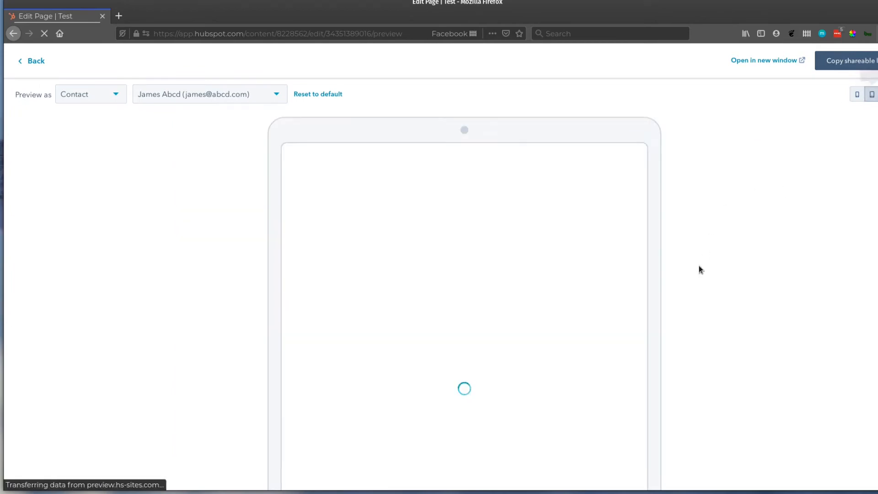
pyautogui.scroll(-3, 696, 270)
pyautogui.scroll(3, 777, 228)
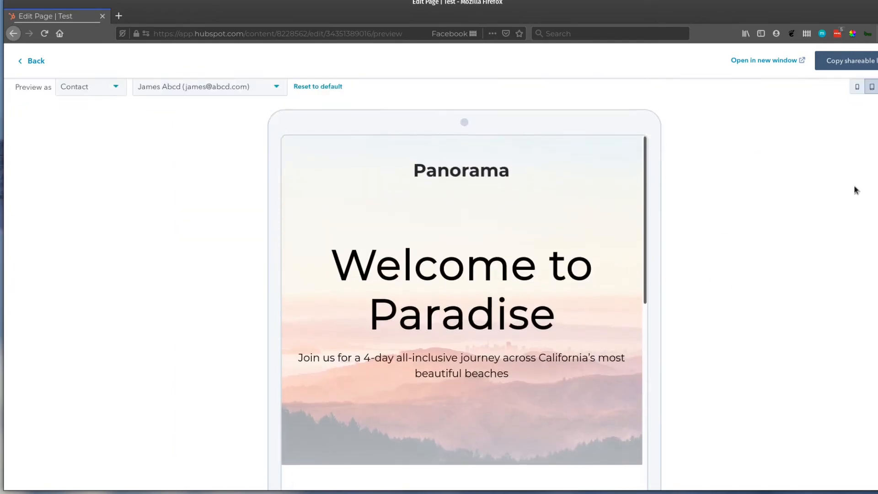
# Preview the landing page in the mobile layout and examine its sections down to the footer and back up
pyautogui.click(857, 95)
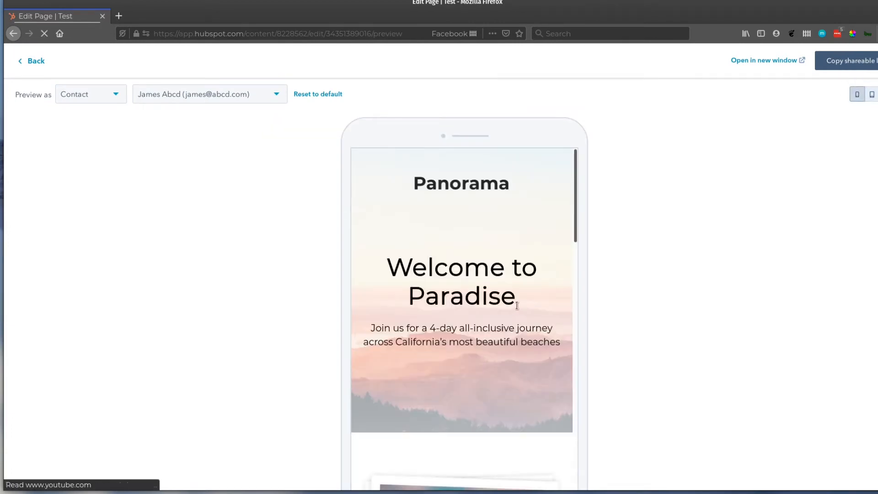
pyautogui.scroll(-3, 521, 306)
pyautogui.scroll(-10, 522, 305)
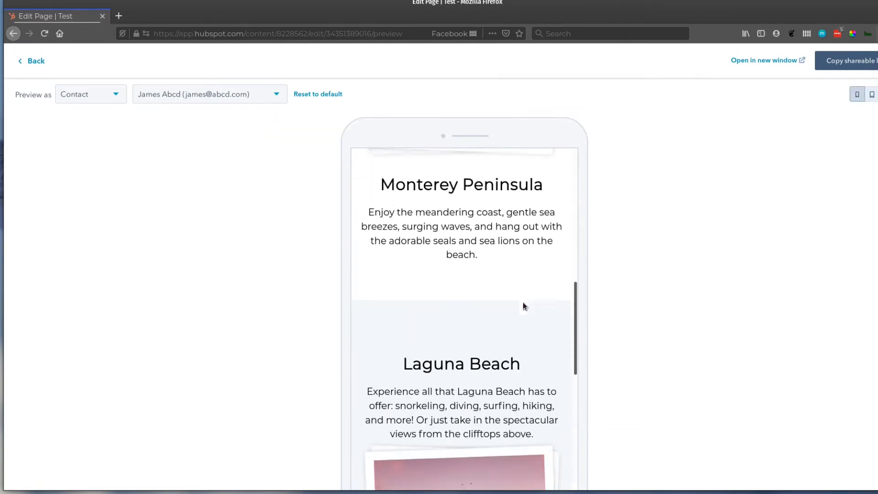
pyautogui.scroll(-10, 523, 300)
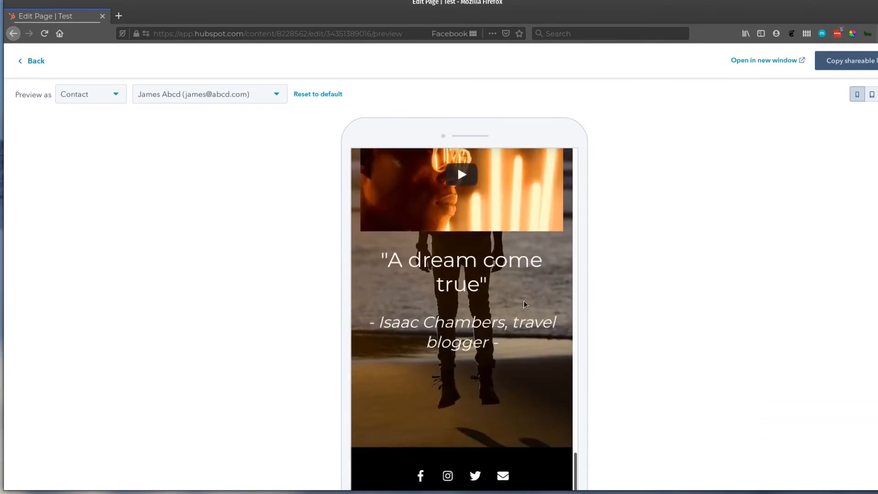
pyautogui.scroll(-2, 523, 300)
pyautogui.scroll(10, 524, 300)
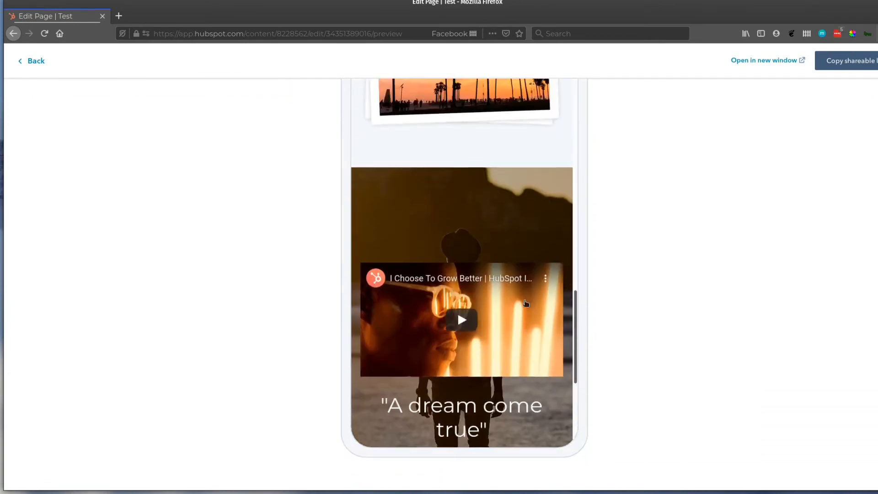
pyautogui.scroll(10, 524, 300)
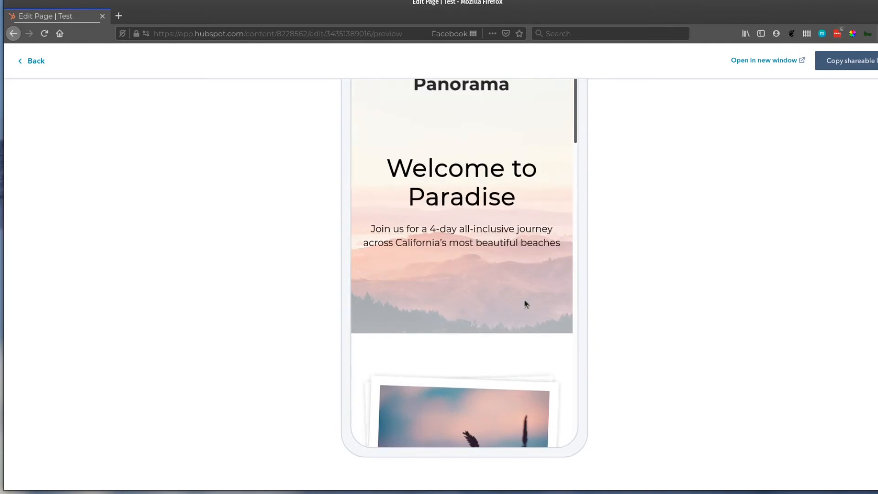
pyautogui.scroll(2, 679, 272)
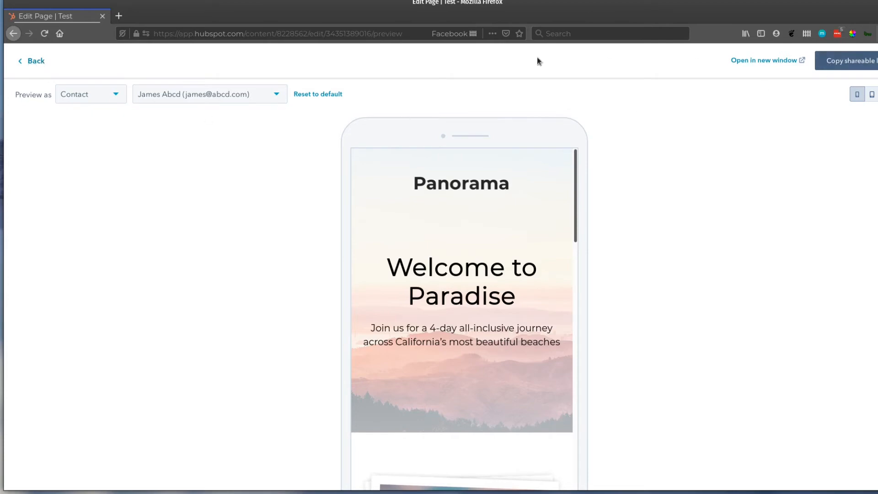
# Leave the preview and exit the page editor to return to the list of landing pages
pyautogui.click(41, 66)
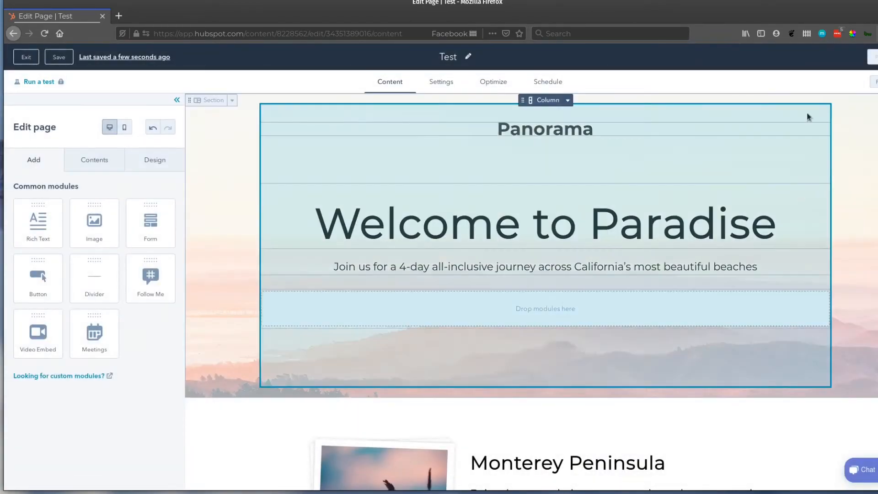
pyautogui.moveTo(873, 56)
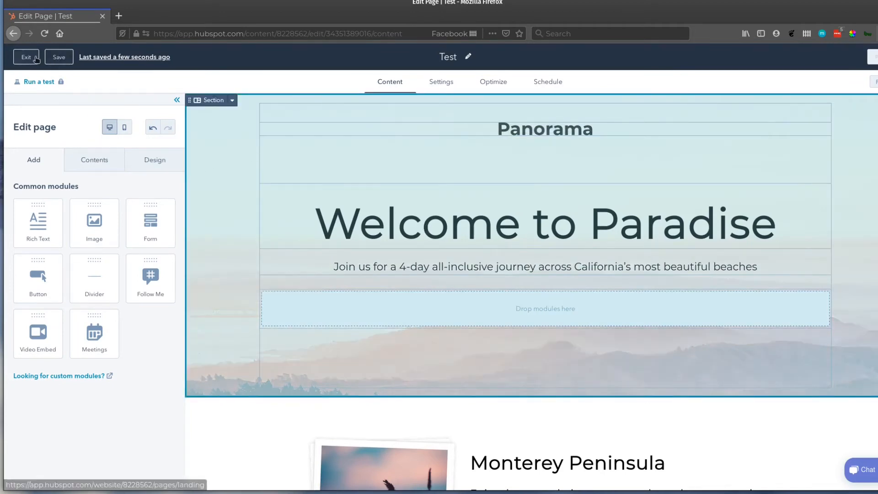
pyautogui.click(23, 58)
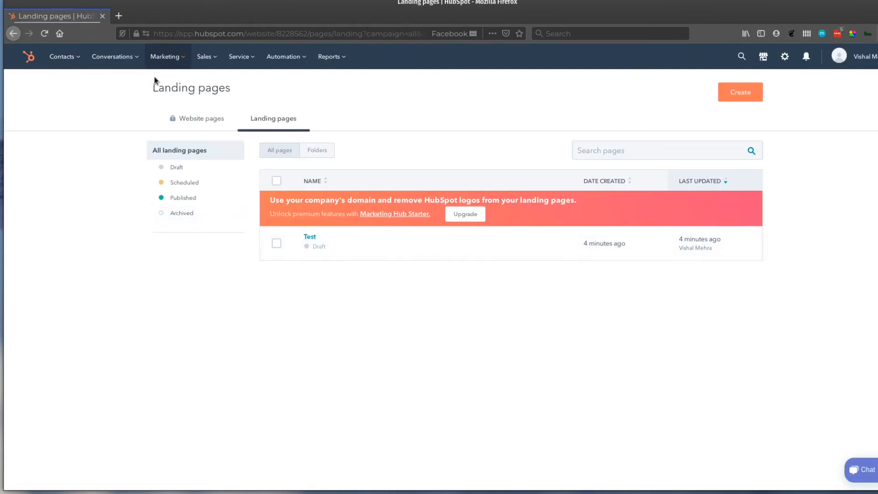
# Open the marketing Social tool, view the sample post composer in its guided tour, and leave the tour
pyautogui.click(165, 57)
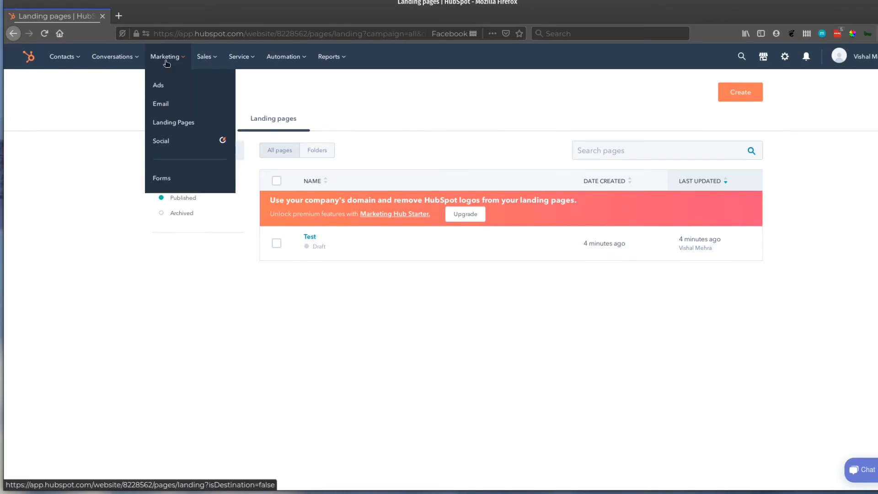
pyautogui.click(196, 140)
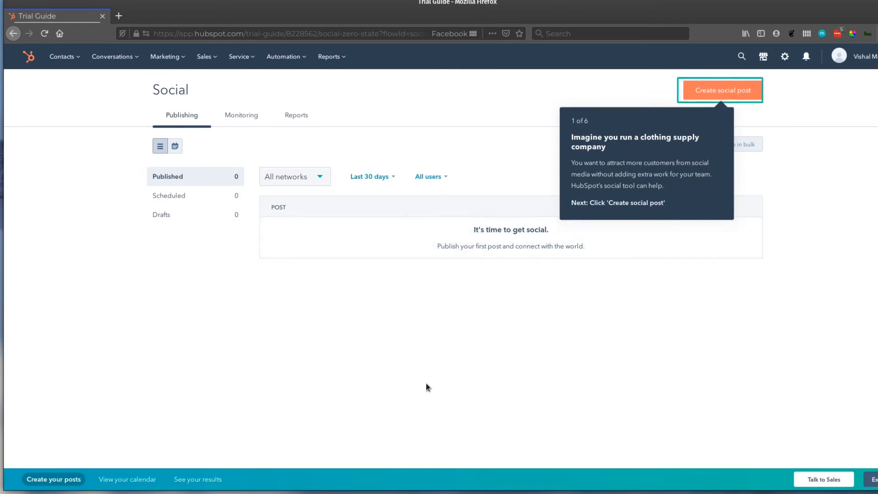
pyautogui.click(717, 95)
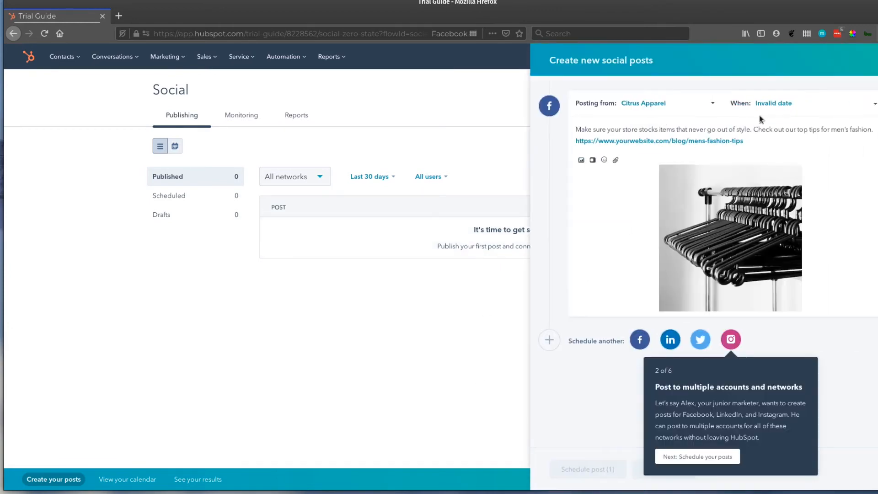
pyautogui.click(774, 104)
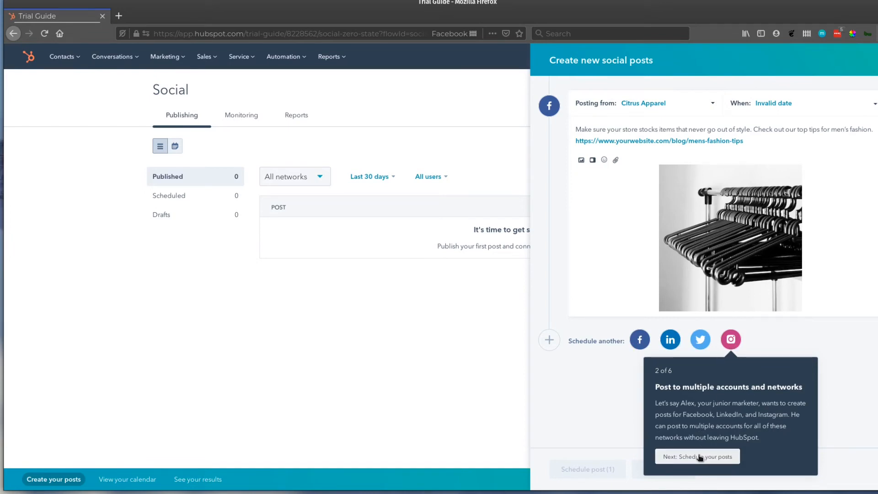
pyautogui.click(877, 60)
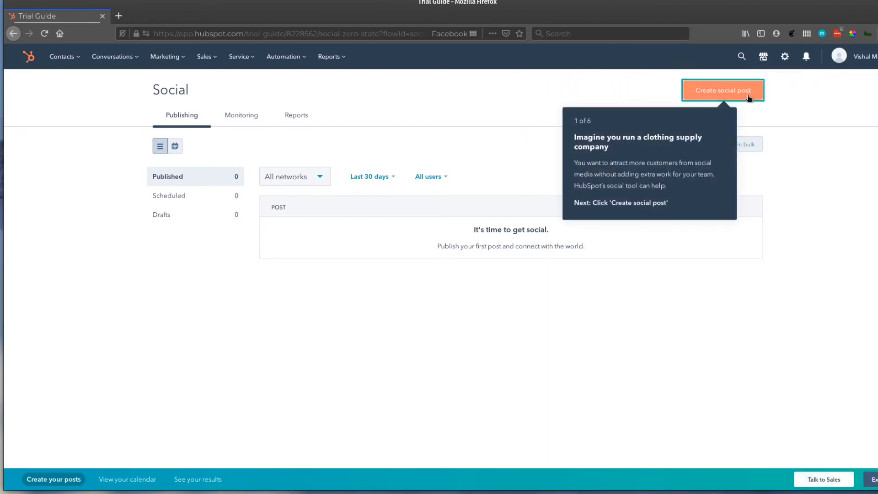
pyautogui.click(821, 478)
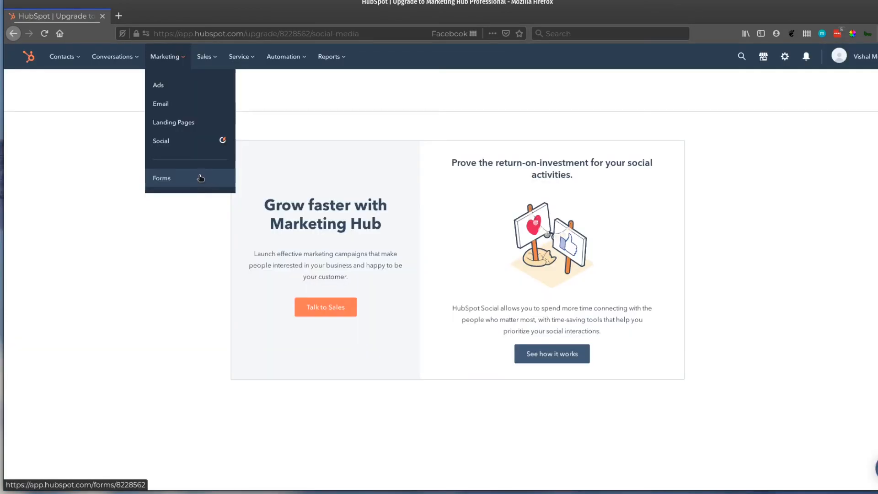
# Go to the marketing Forms tool and create a new form of the Dropdown banner type
pyautogui.click(201, 178)
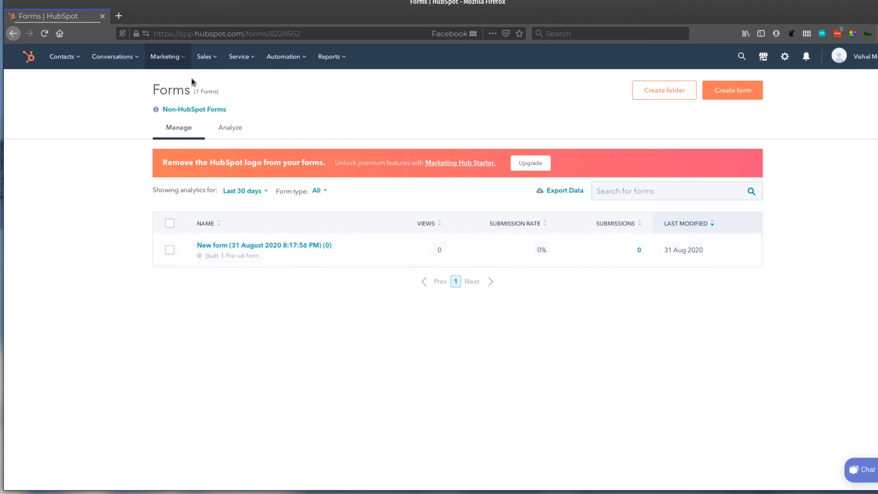
pyautogui.click(746, 87)
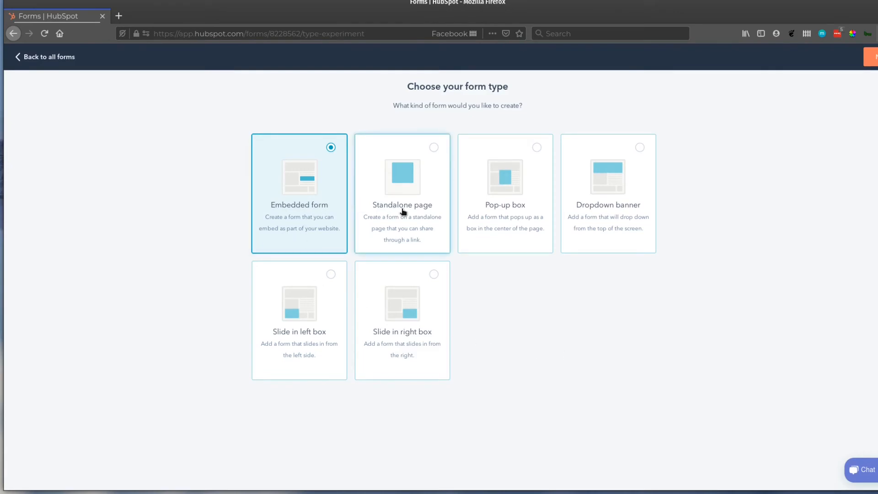
pyautogui.click(502, 226)
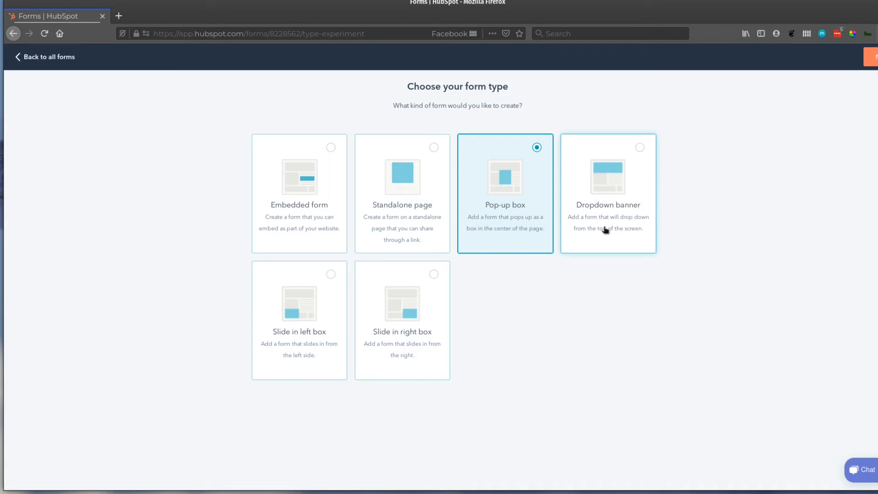
pyautogui.click(621, 221)
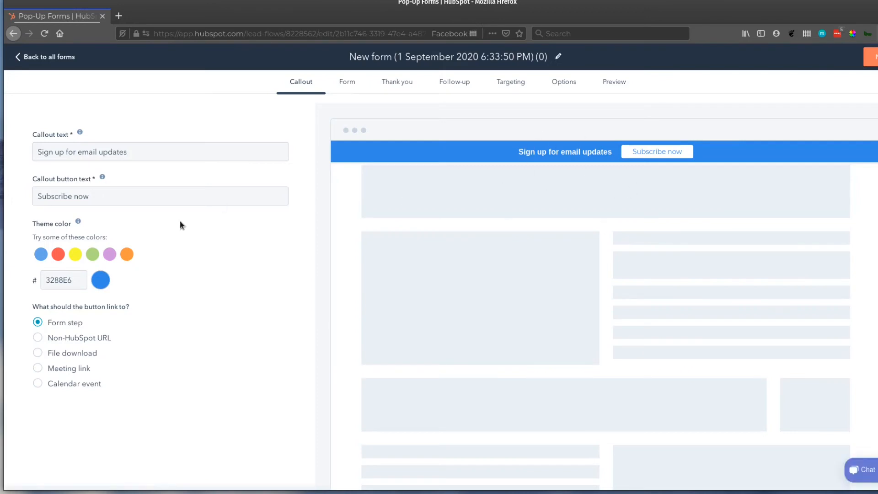
# Configure the banner callout with the text New Maldives Promotions are out, button text Click here to find out, and theme color 9c815c
pyautogui.click(167, 152)
pyautogui.hotkey('ctrl', 'a')
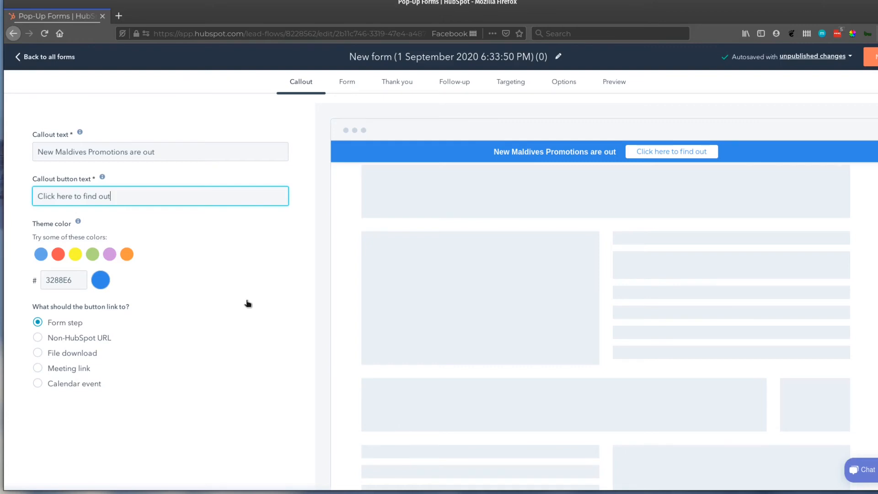
pyautogui.doubleClick(77, 280)
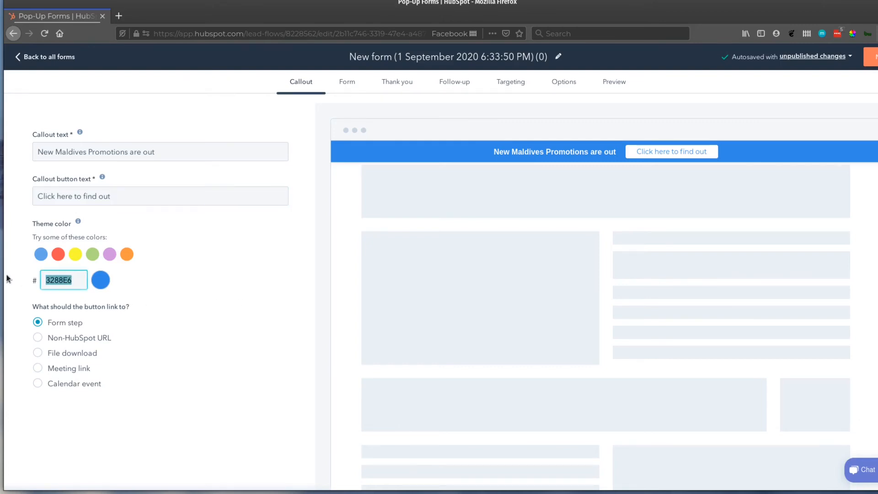
pyautogui.write('9c815c')
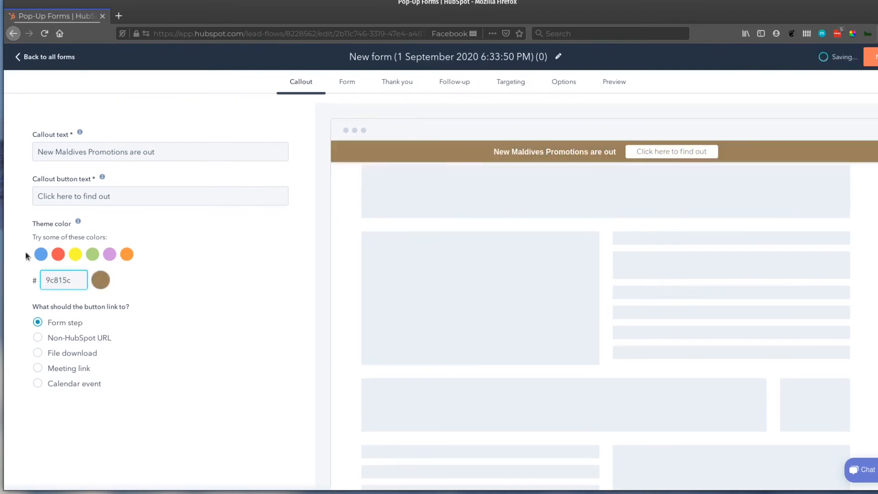
pyautogui.click(255, 250)
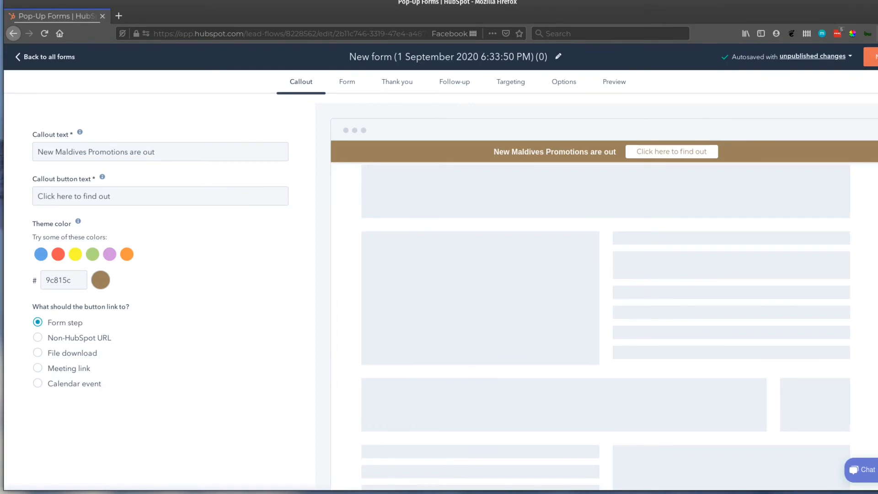
# Continue to the form stage and enter the form body "Hey Our Latest Maldives Promotions are out. Grab them right now."
pyautogui.click(871, 56)
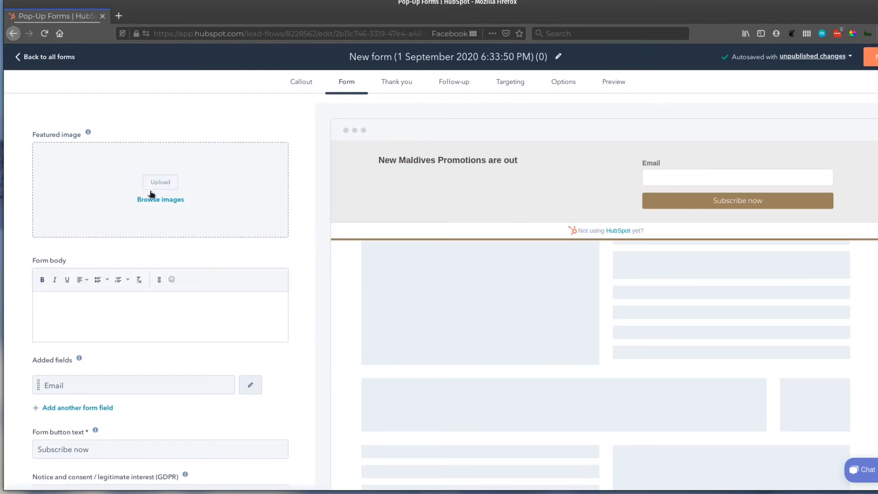
pyautogui.click(112, 304)
pyautogui.write('Hey Our Latest Maldives Promotions are out. Grab them right now.')
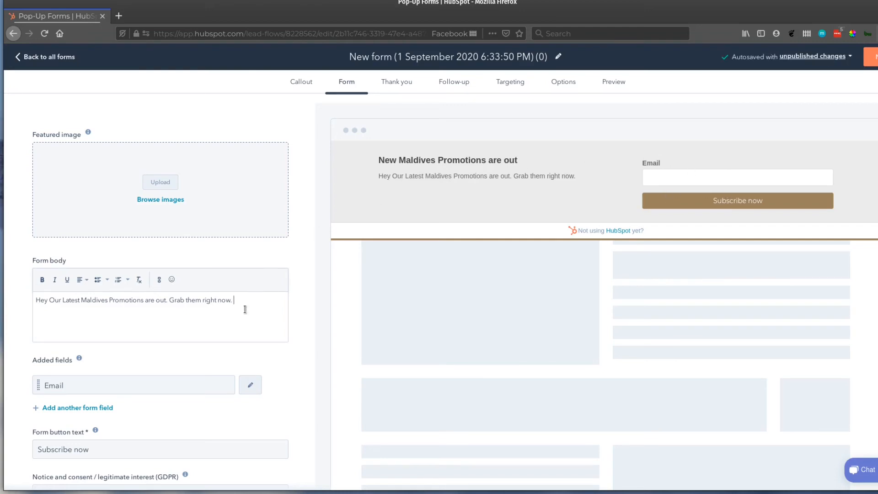
# Set the form button text to Take me to the Promotion, keeping Email as the only field, and continue to the thank-you stage
pyautogui.scroll(-2, 235, 346)
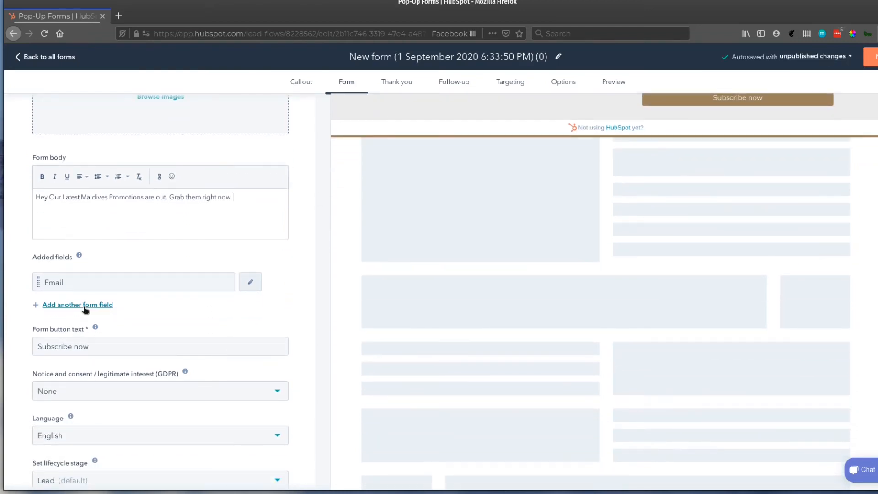
pyautogui.click(92, 310)
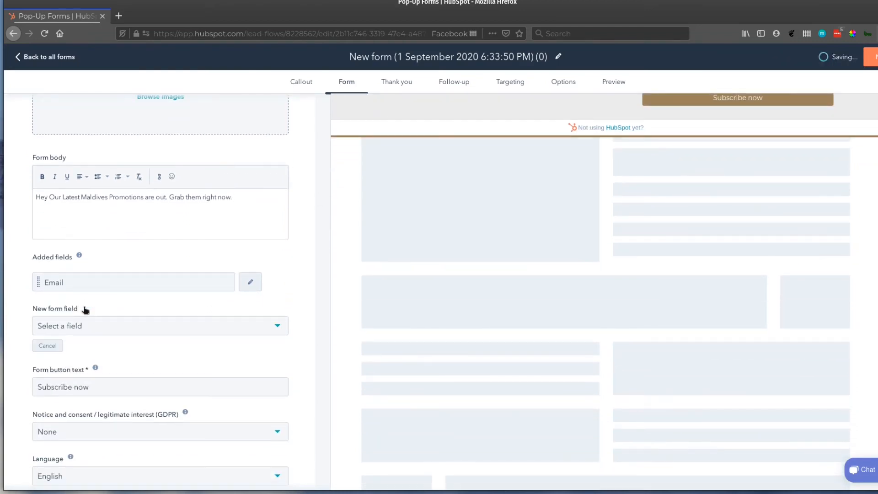
pyautogui.click(190, 326)
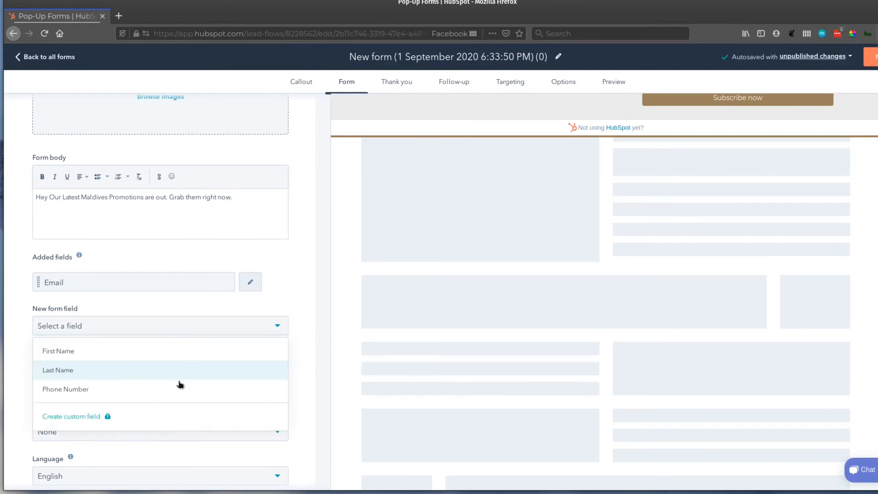
pyautogui.click(280, 298)
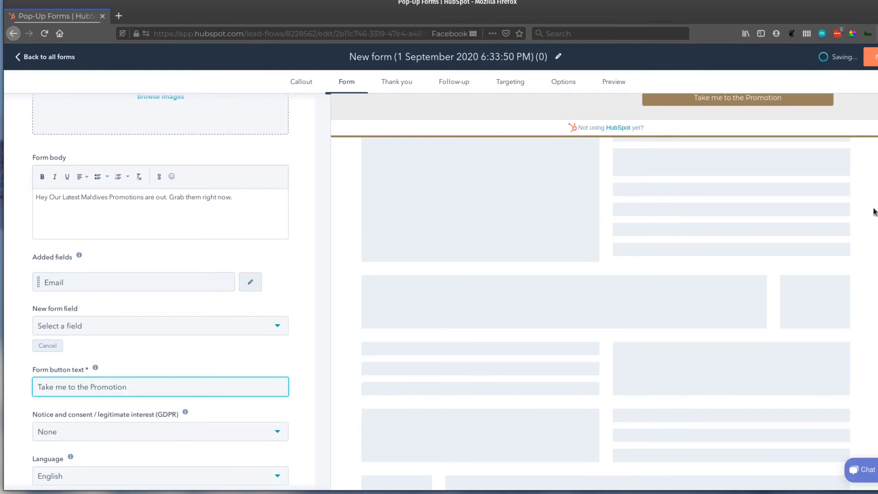
pyautogui.scroll(3, 736, 180)
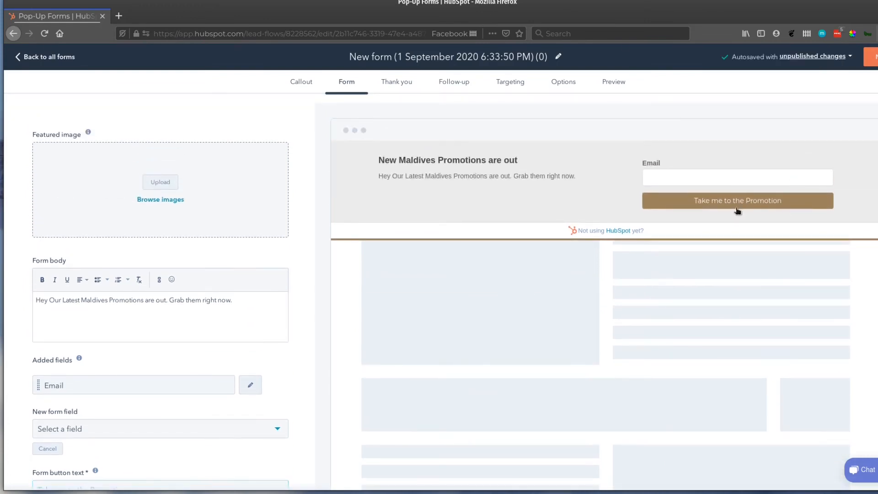
pyautogui.click(736, 204)
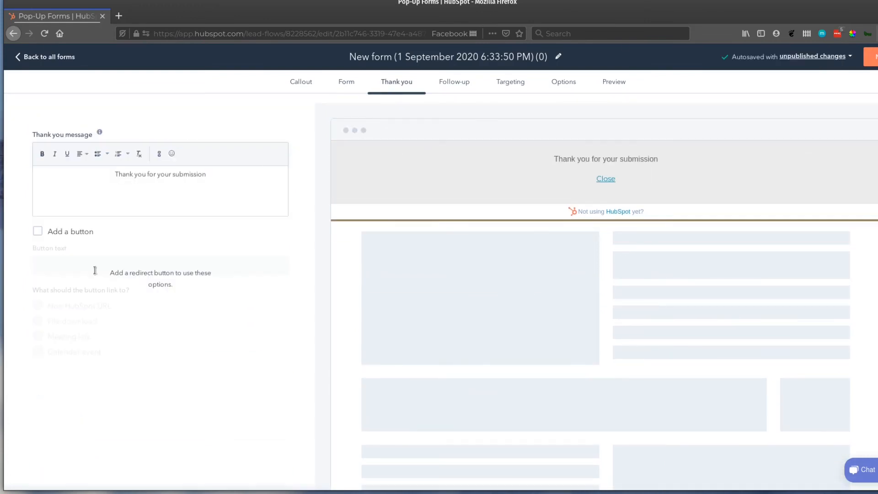
pyautogui.click(51, 232)
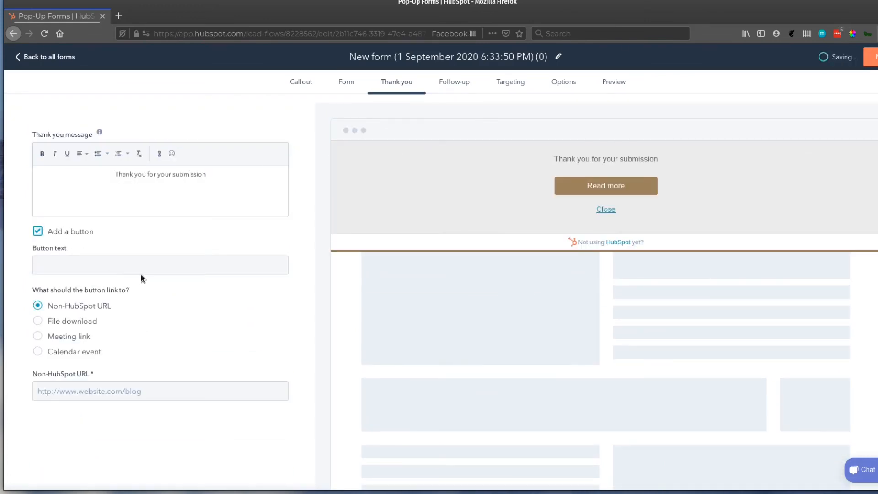
pyautogui.click(64, 390)
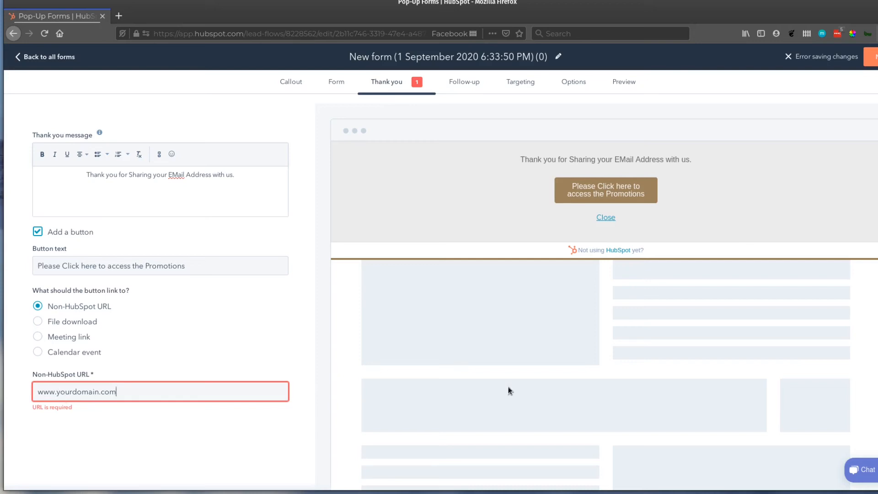
pyautogui.click(871, 57)
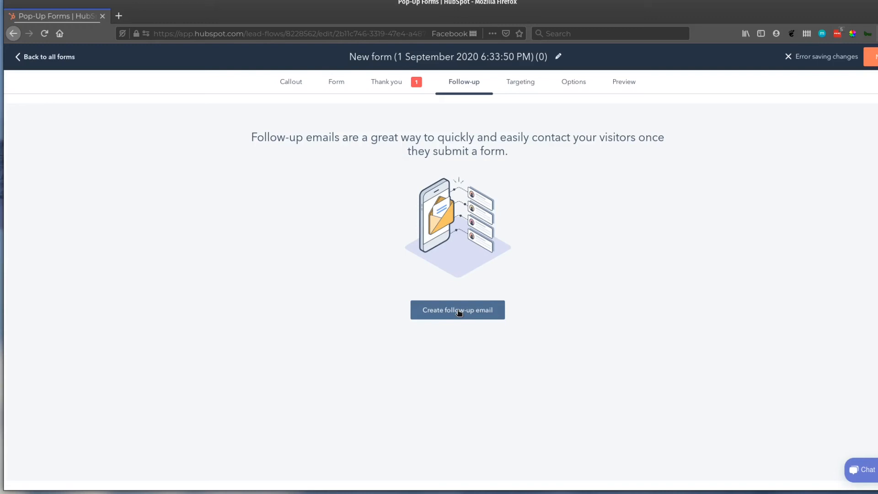
# View the follow-up email option, continue to the targeting stage, and look through the visitor information filters without choosing one
pyautogui.click(459, 312)
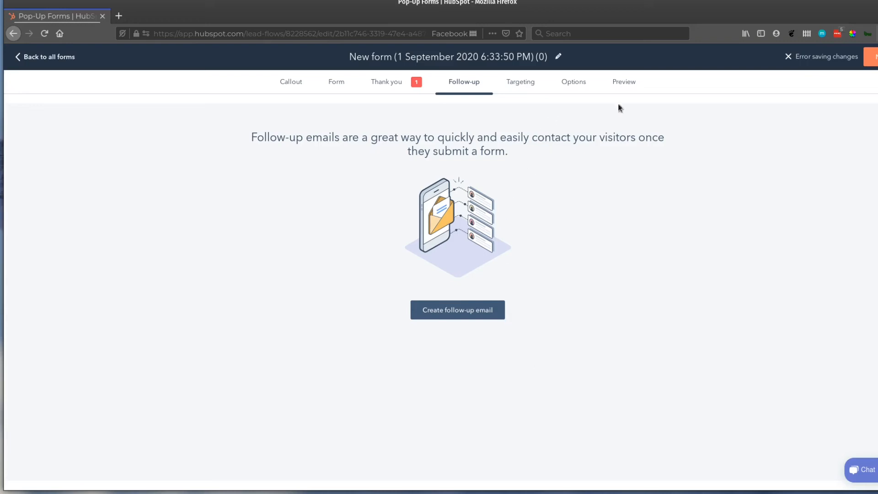
pyautogui.click(873, 57)
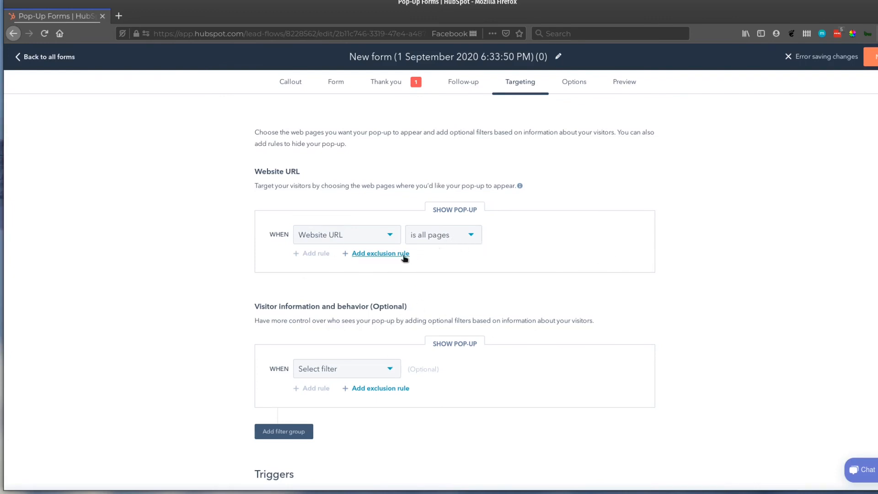
pyautogui.scroll(-3, 603, 320)
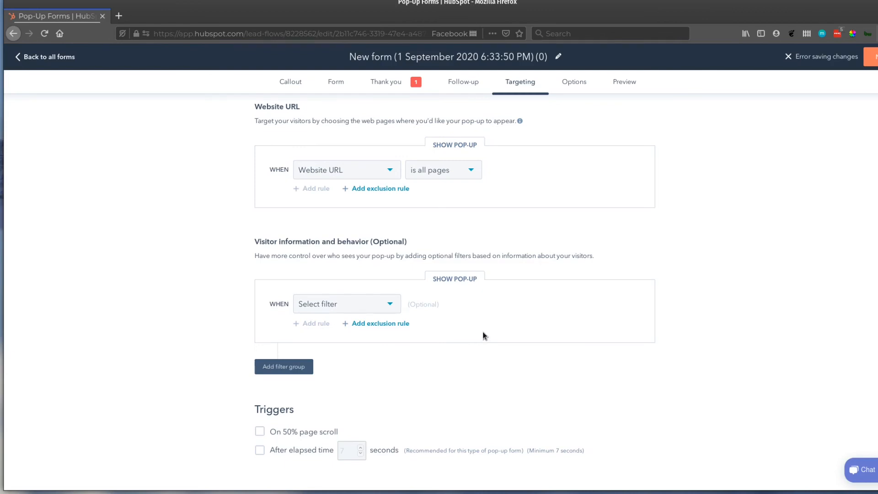
pyautogui.click(380, 309)
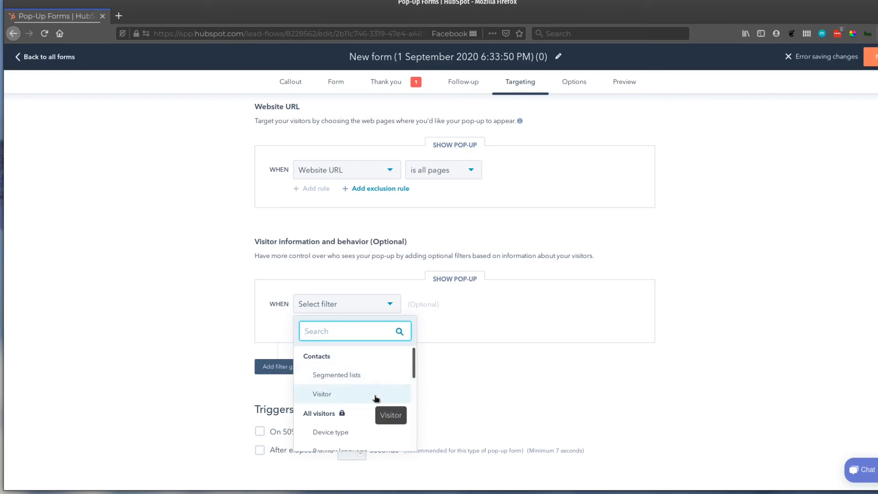
pyautogui.click(535, 354)
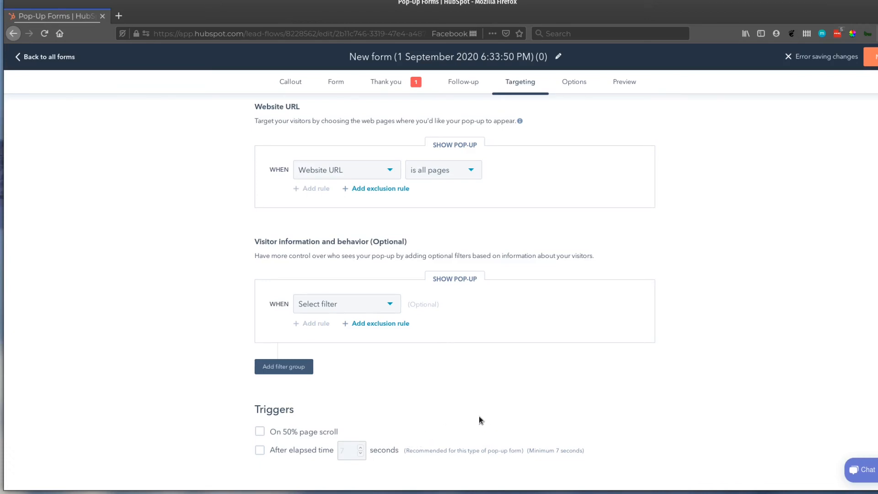
# Enable the pop-up triggers for 50% page scroll and 7 seconds of elapsed time, and continue to the options stage
pyautogui.click(259, 432)
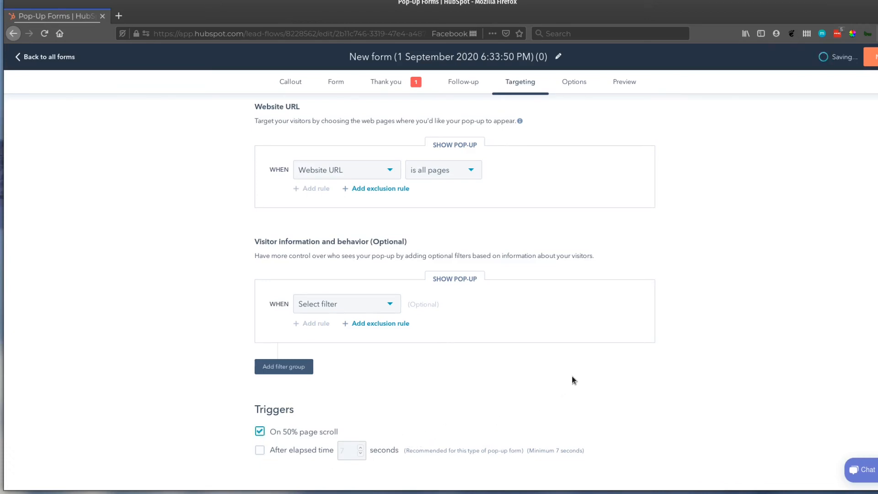
pyautogui.click(259, 450)
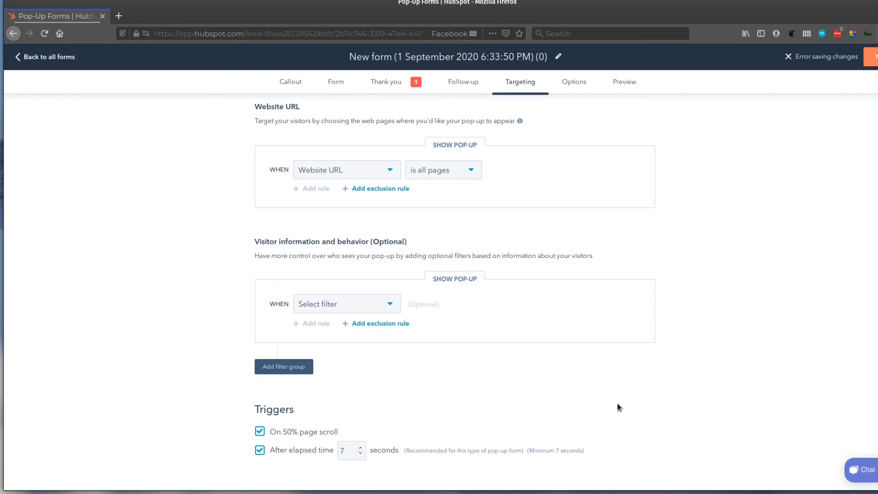
pyautogui.click(871, 57)
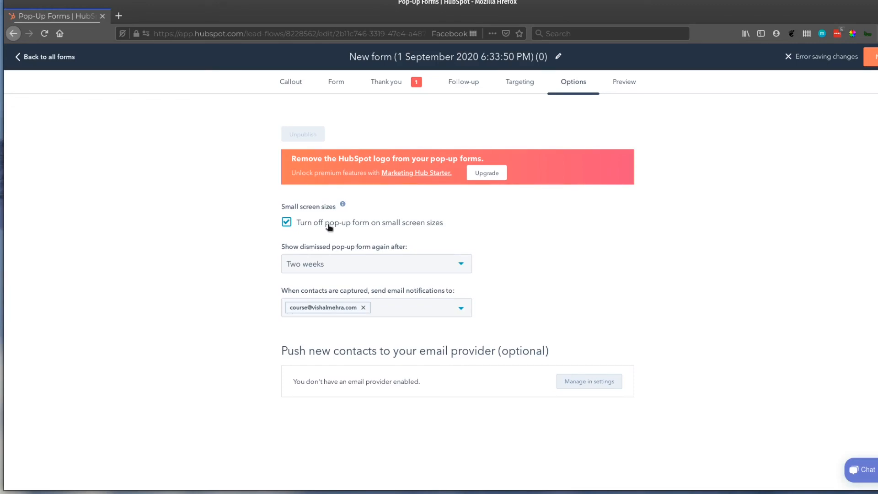
# Allow the pop-up form on small screen sizes and set it to show again three days after being dismissed
pyautogui.click(286, 223)
pyautogui.click(346, 269)
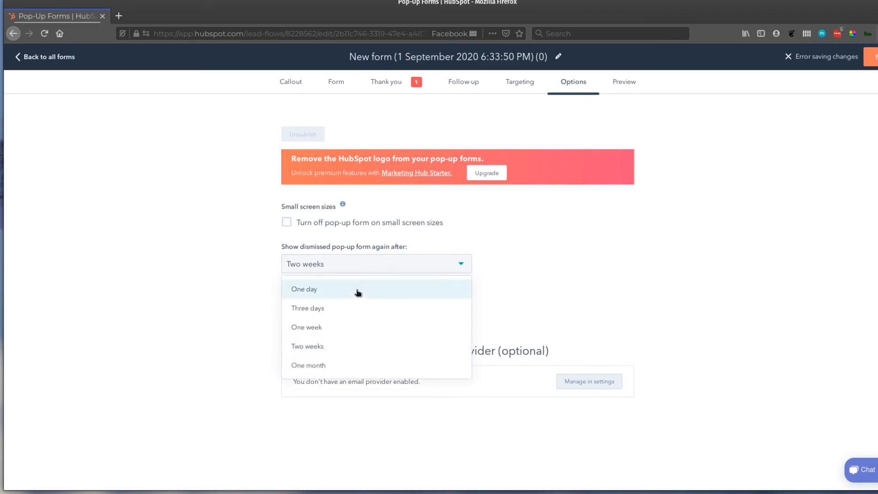
pyautogui.click(371, 314)
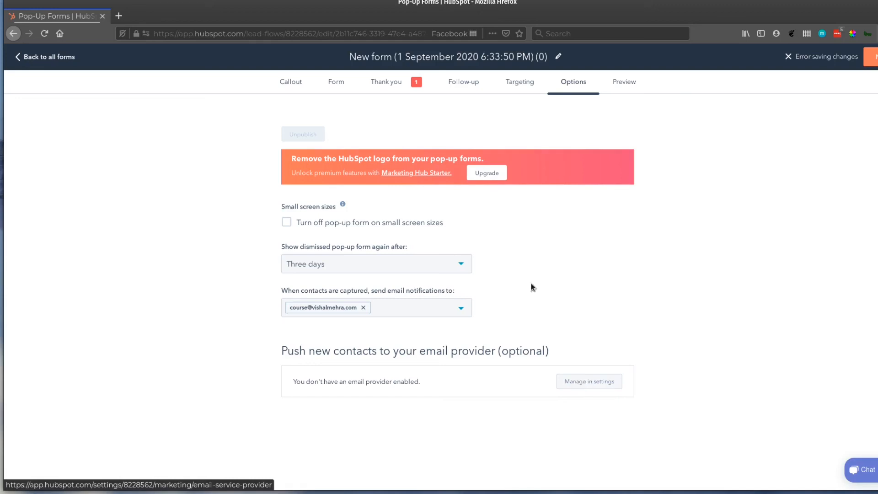
# Preview the dropdown banner by going through its callout, email form, and thank-you button link
pyautogui.click(623, 81)
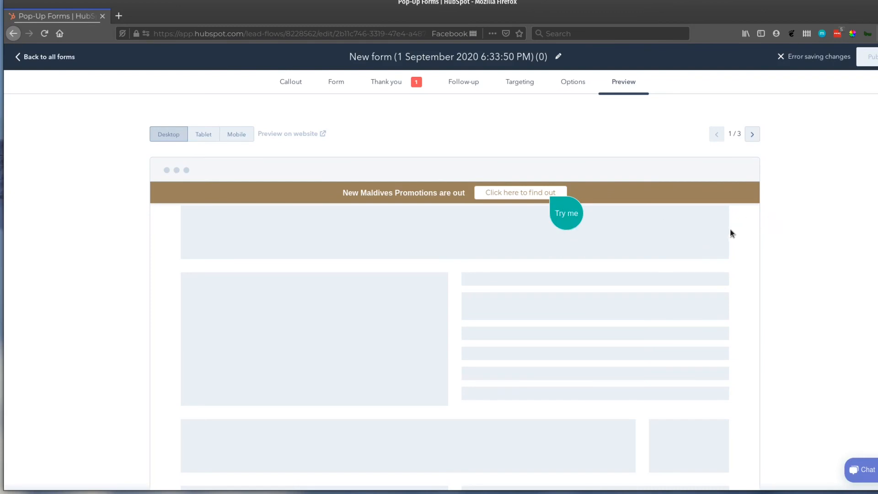
pyautogui.scroll(-2, 716, 224)
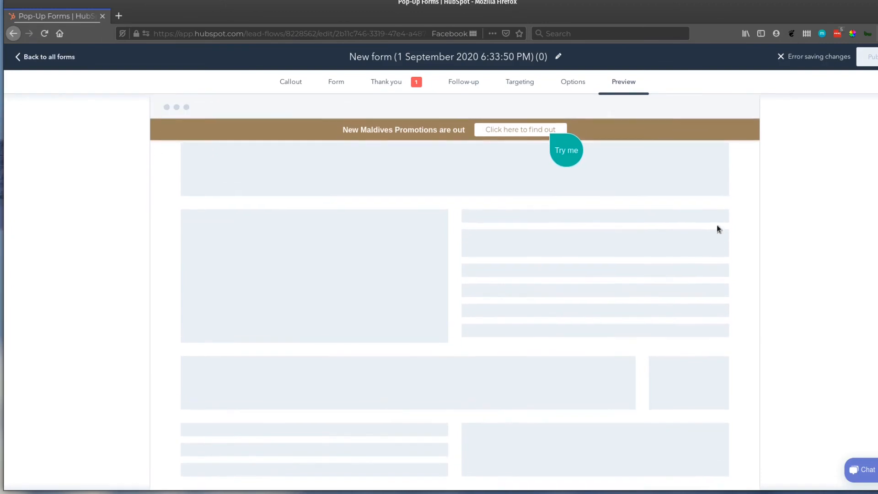
pyautogui.click(514, 143)
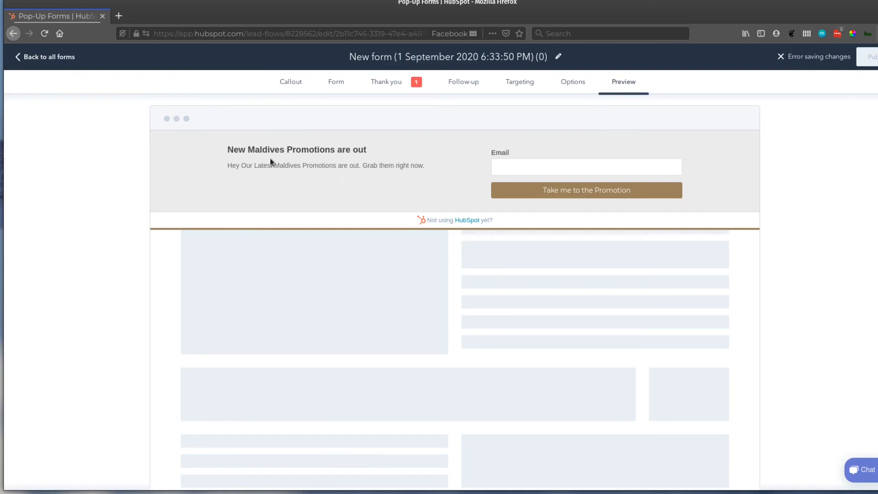
pyautogui.click(540, 168)
pyautogui.click(547, 189)
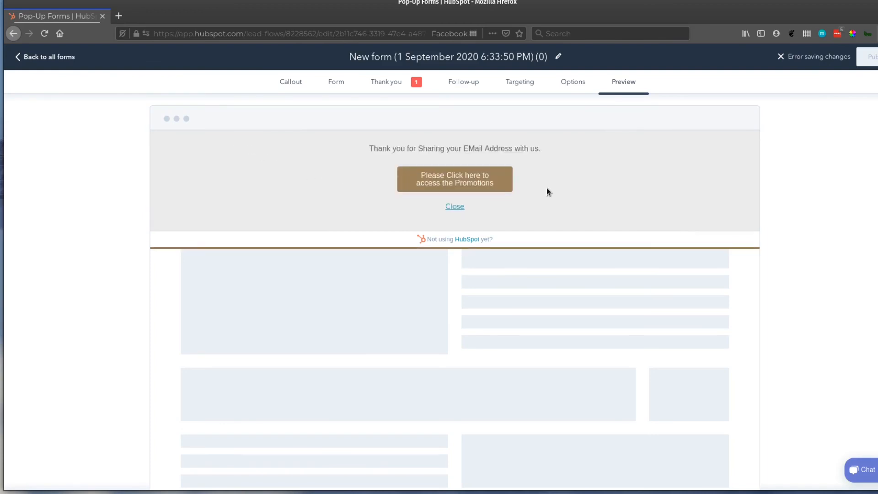
pyautogui.click(449, 178)
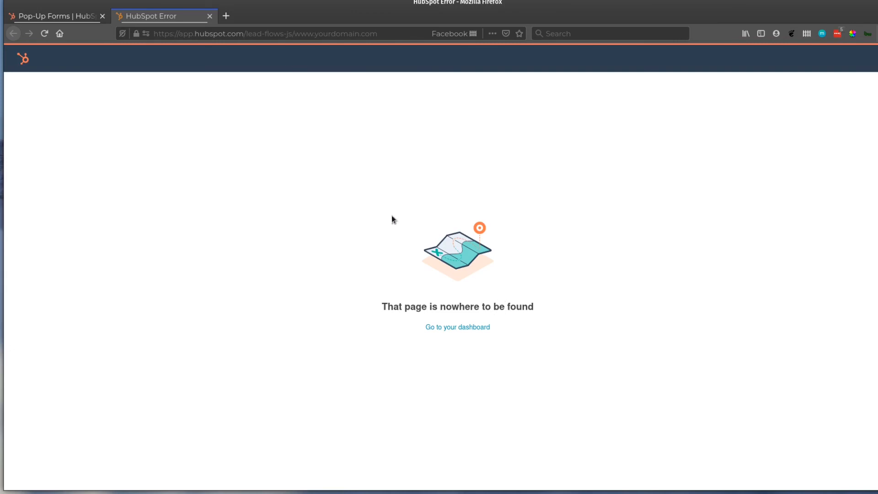
# Close the page opened by the thank-you button and leave the form editor for the list of all forms
pyautogui.click(210, 16)
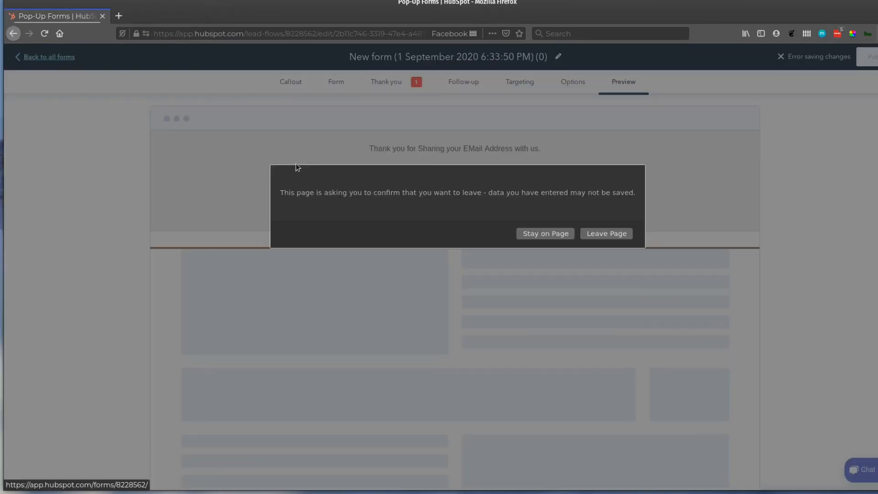
pyautogui.click(600, 236)
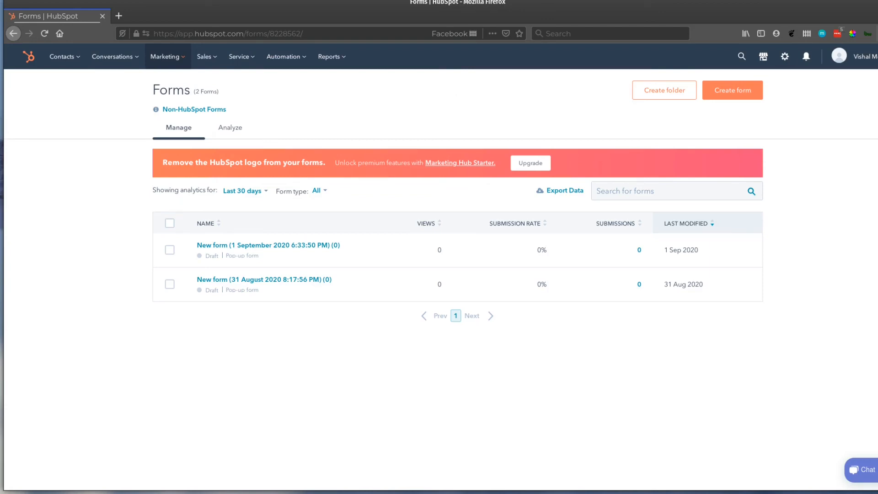
pyautogui.press('super+m')
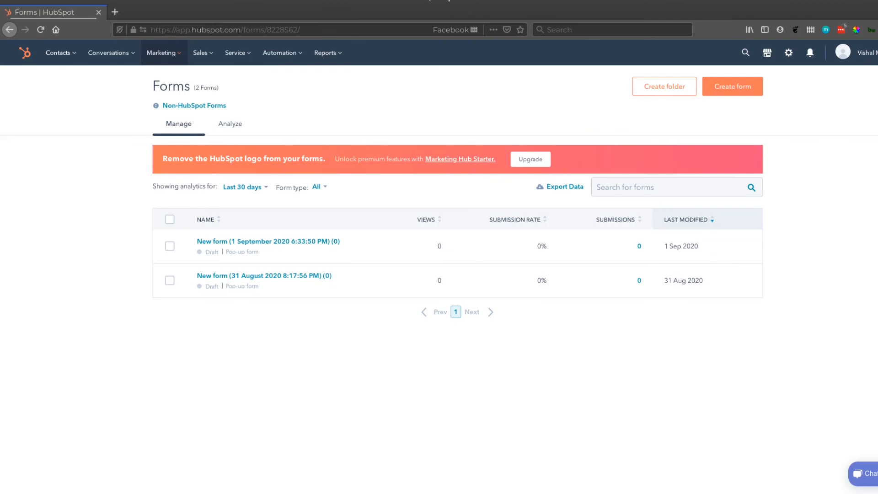